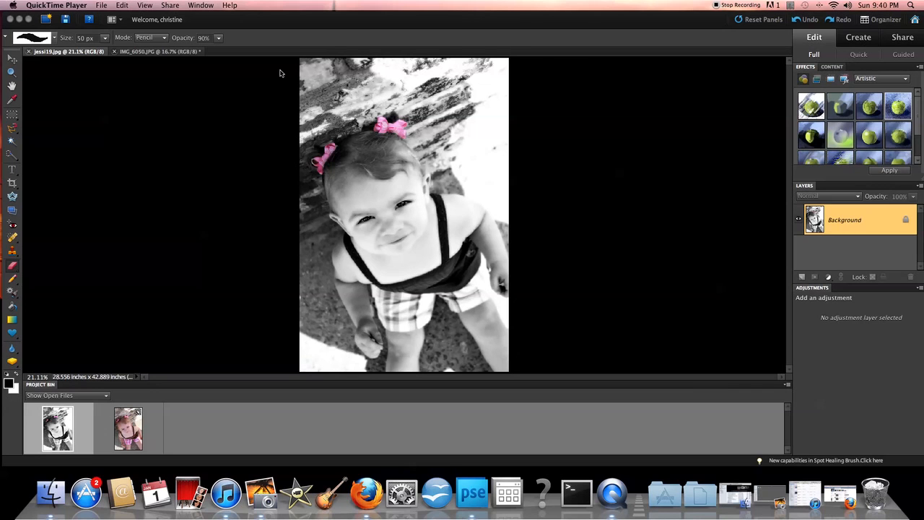
Switch to the color photo IMG_6050.JPG and duplicate its Background layer
{"action": "left_click", "coordinate": [163, 52]}
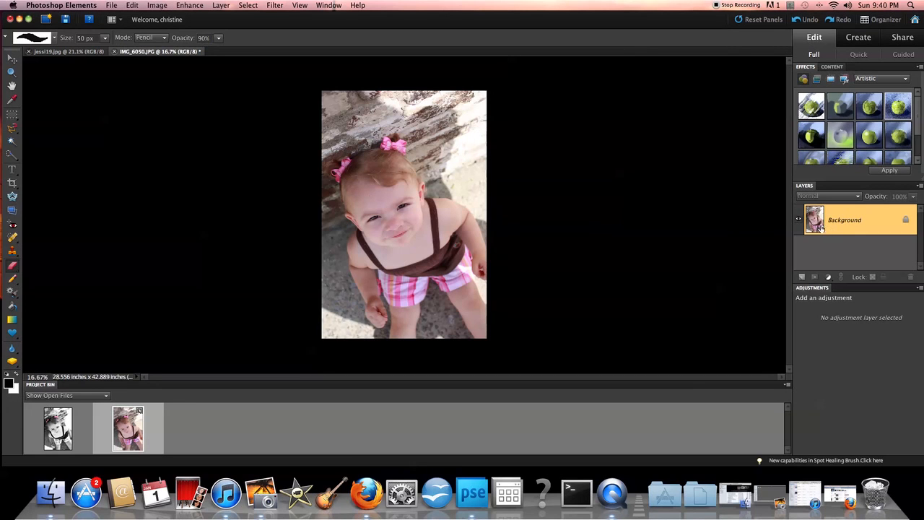
{"action": "left_click_drag", "start_coordinate": [816, 223], "coordinate": [803, 276]}
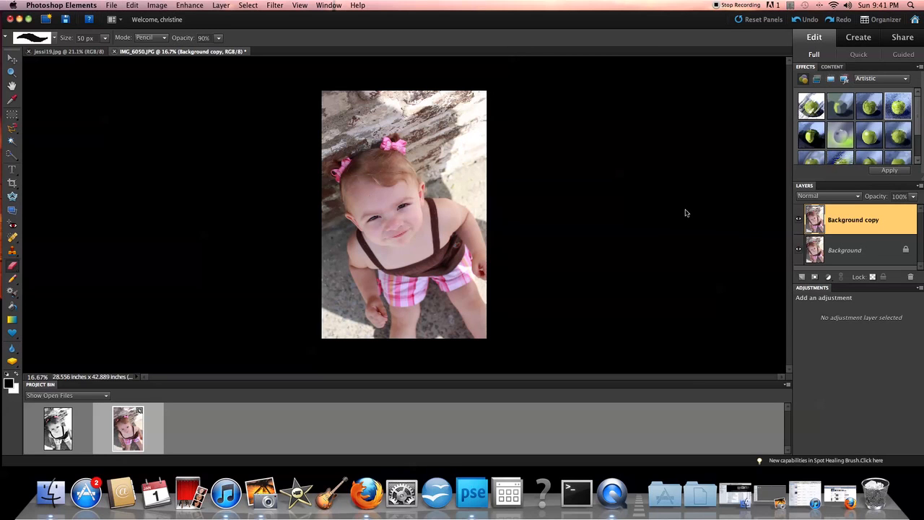
Try Convert to Black and White on the copied layer, previewing several styles and applying Portraits, and undo the conversion
{"action": "left_click", "coordinate": [190, 5]}
{"action": "mouse_move", "coordinate": [229, 98]}
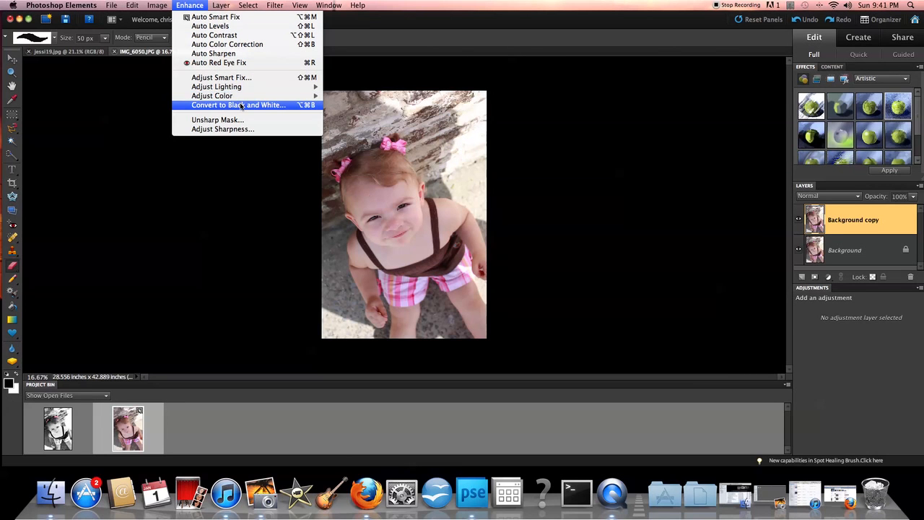
{"action": "left_click", "coordinate": [241, 105]}
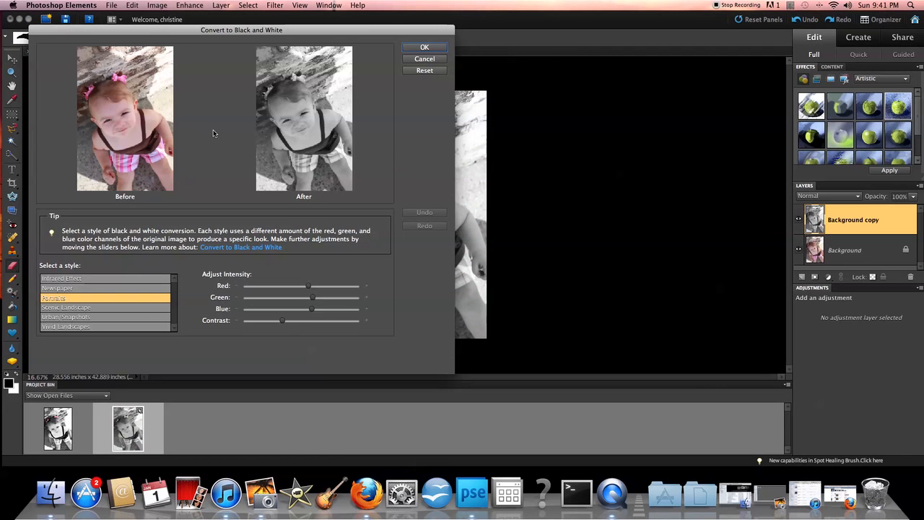
{"action": "left_click", "coordinate": [60, 288]}
{"action": "left_click", "coordinate": [65, 279]}
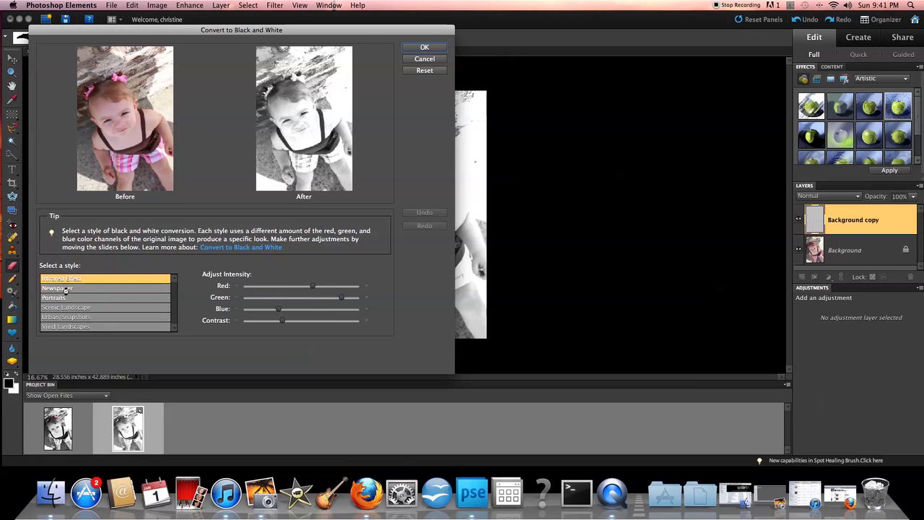
{"action": "left_click", "coordinate": [67, 307]}
{"action": "left_click", "coordinate": [70, 318]}
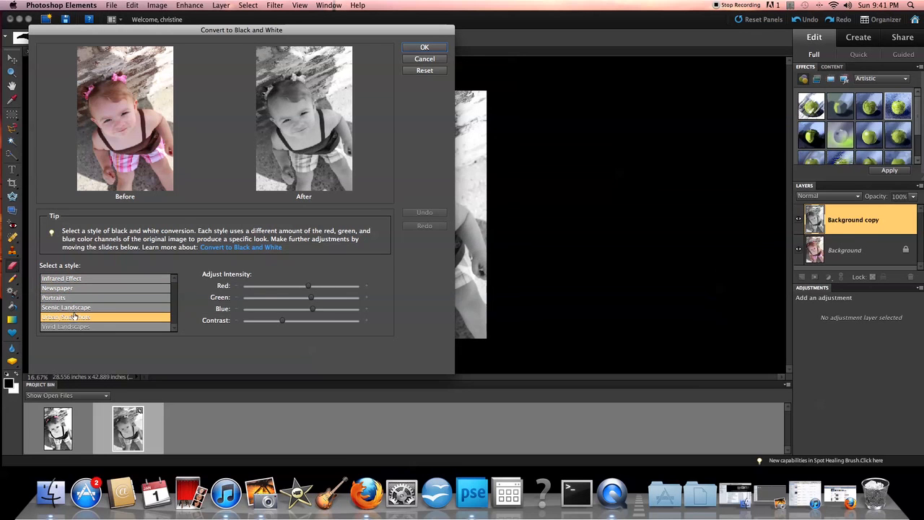
{"action": "left_click", "coordinate": [59, 299]}
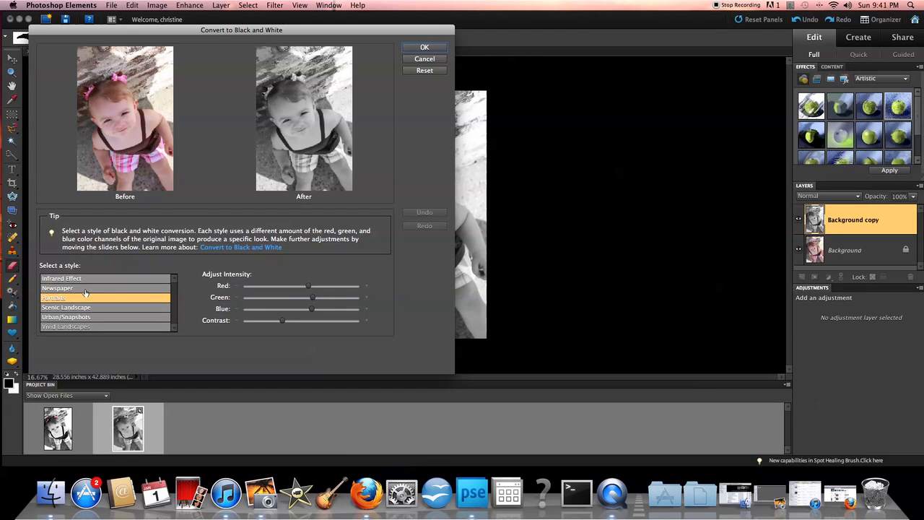
{"action": "left_click", "coordinate": [424, 47]}
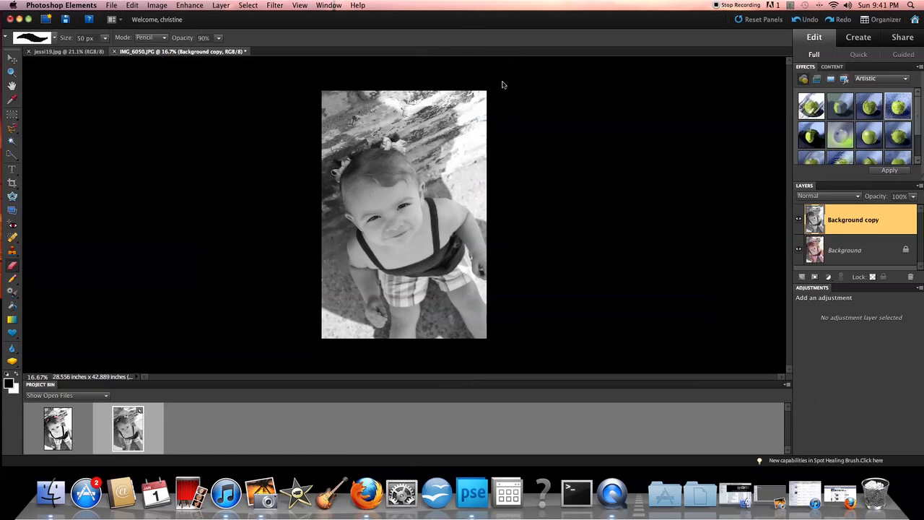
{"action": "left_click", "coordinate": [798, 21]}
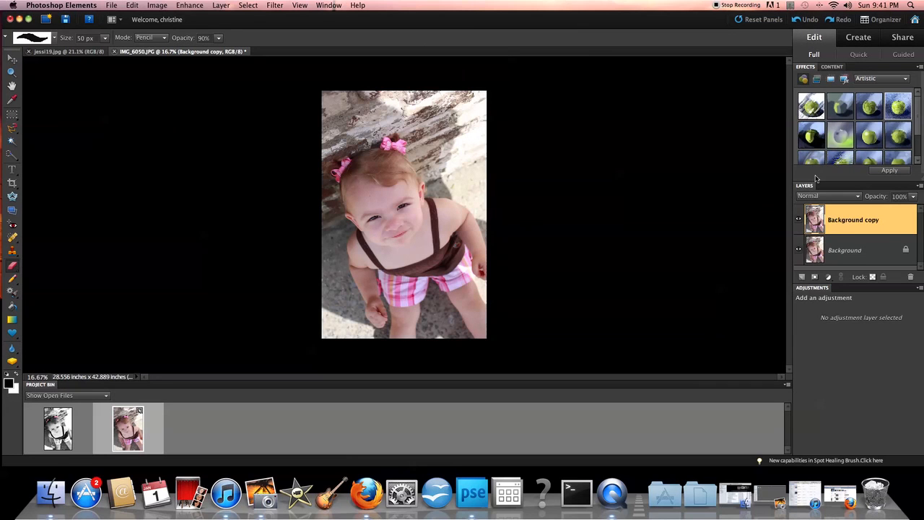
Turn the copied layer black and white by adding a Gradient Map adjustment layer and merging it down
{"action": "left_click", "coordinate": [829, 279]}
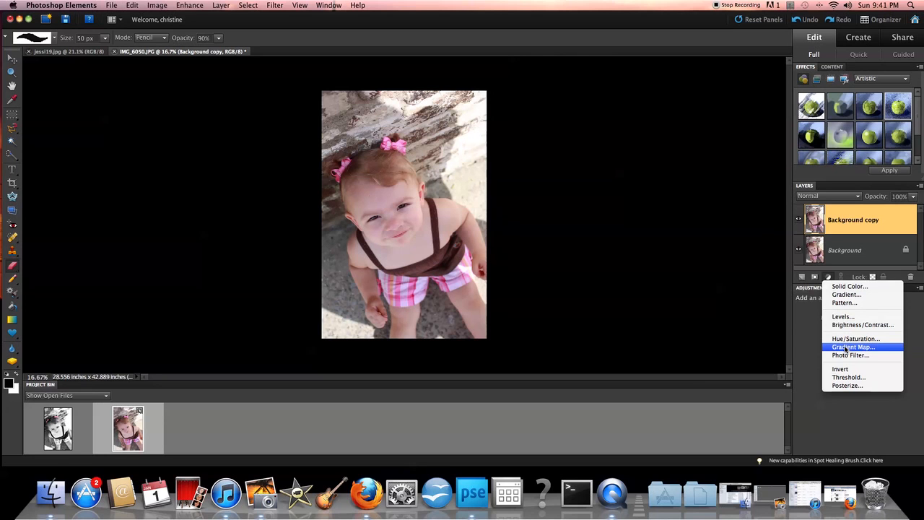
{"action": "left_click", "coordinate": [850, 348]}
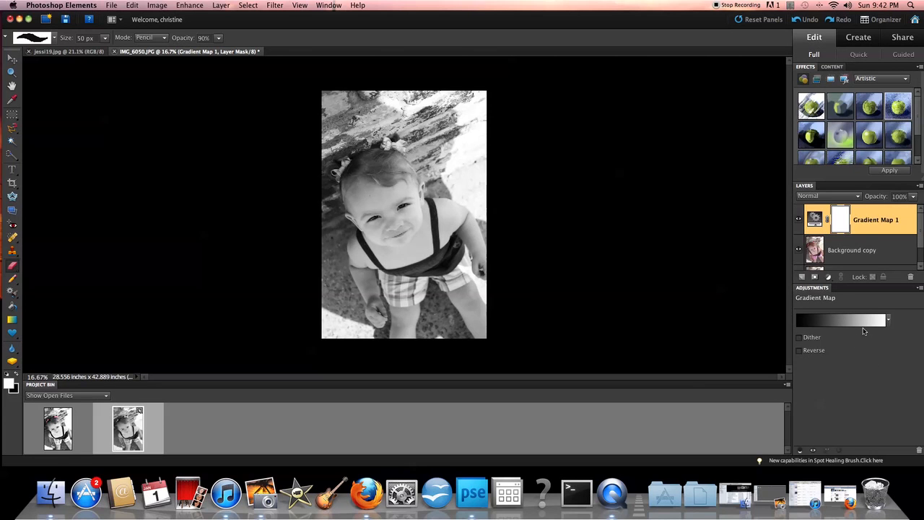
{"action": "right_click", "coordinate": [867, 227]}
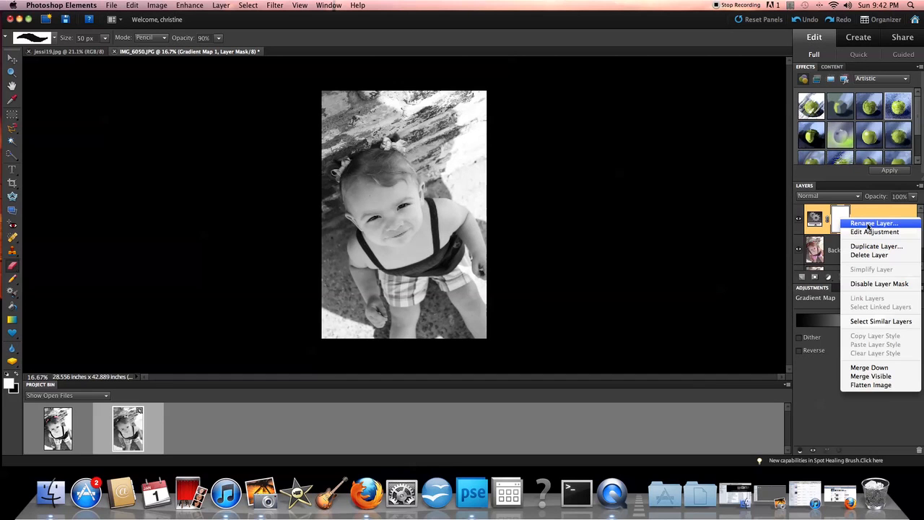
{"action": "left_click", "coordinate": [868, 368]}
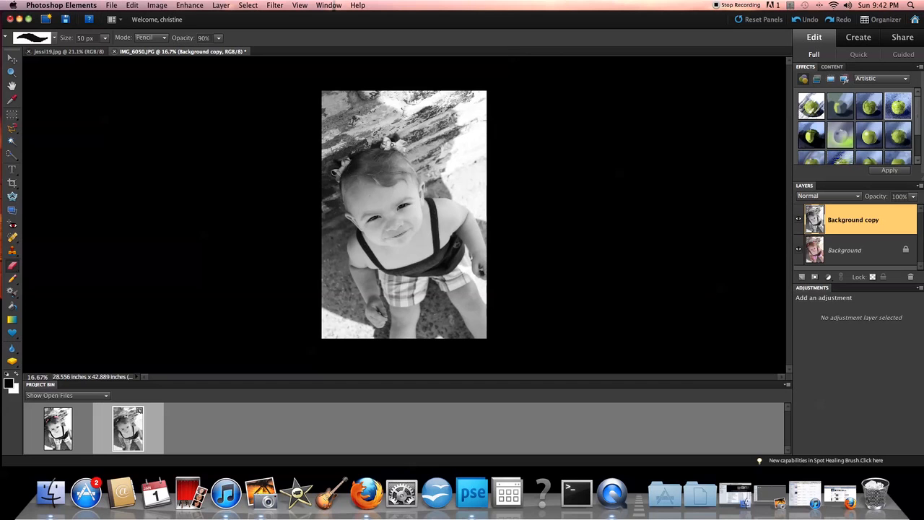
{"action": "left_click", "coordinate": [798, 220]}
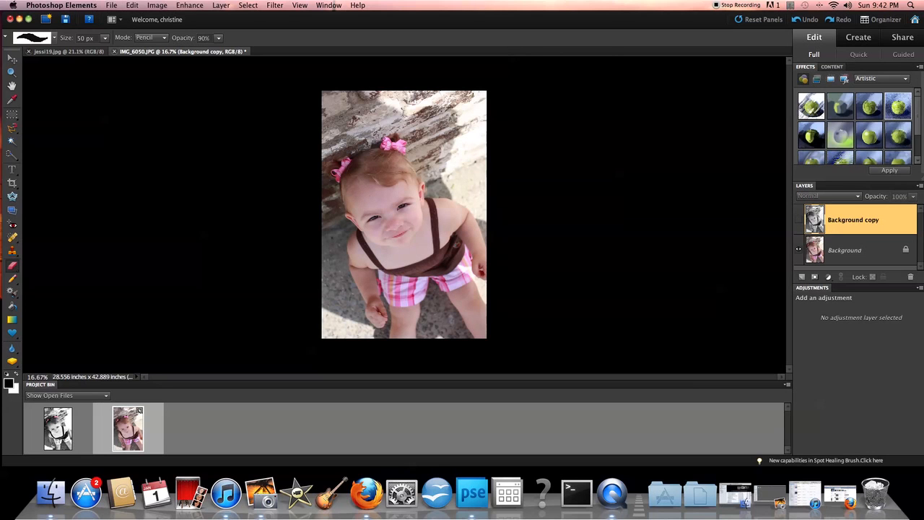
{"action": "left_click", "coordinate": [799, 219]}
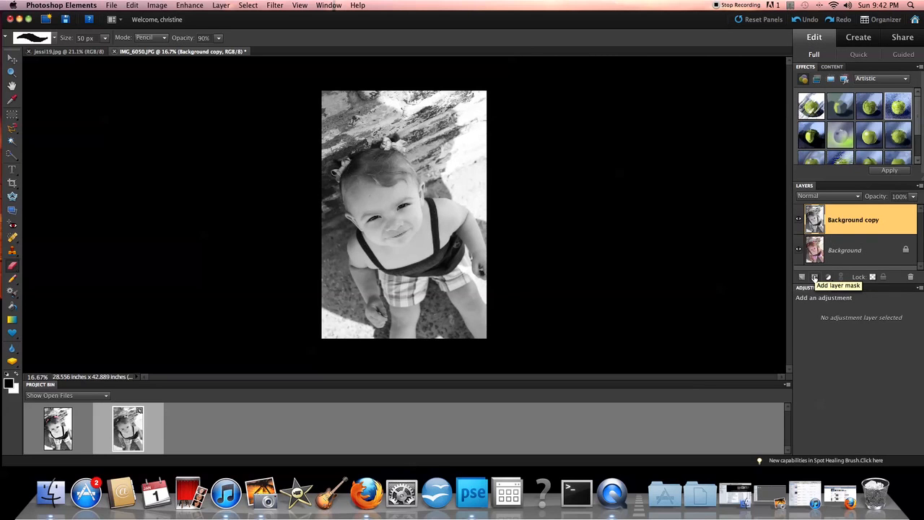
Try adding a layer mask to the black-and-white layer and erasing over the upper hair bow, and undo both
{"action": "left_click", "coordinate": [815, 277]}
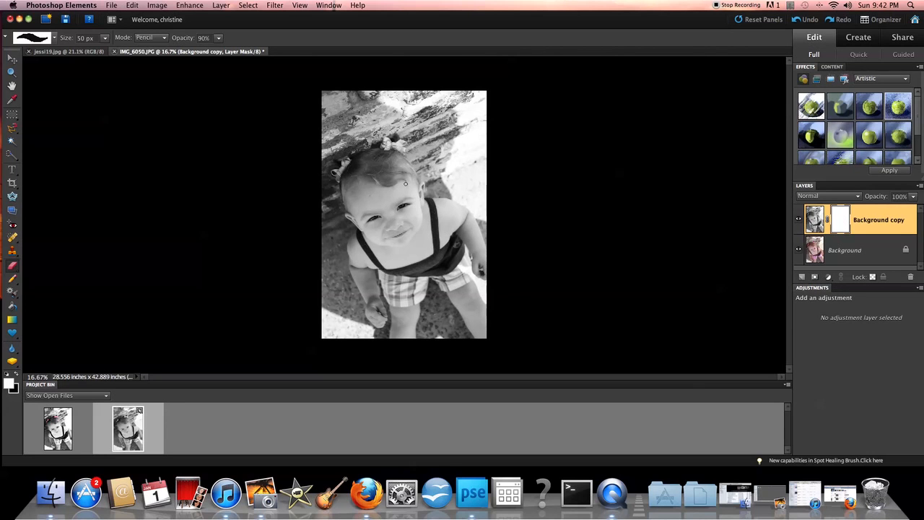
{"action": "key", "text": "super+equal"}
{"action": "key", "text": "super+equal"}
{"action": "key", "text": "super+equal"}
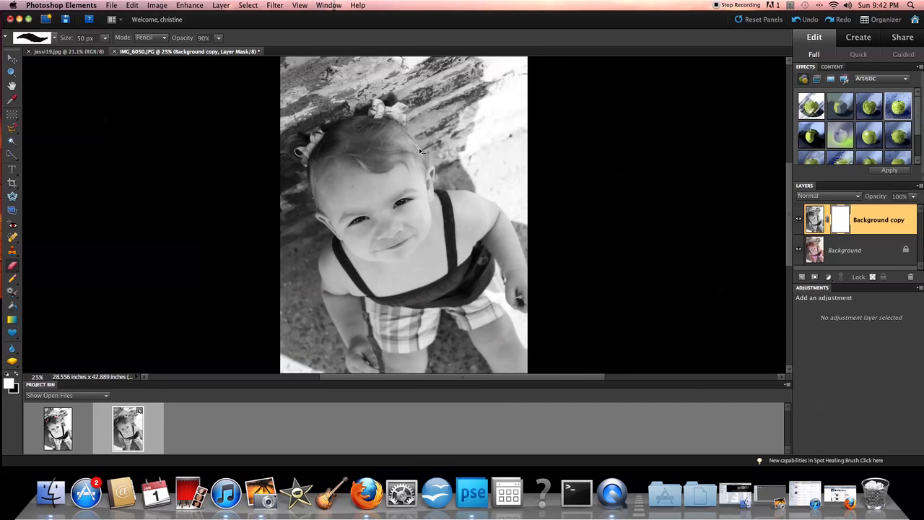
{"action": "key", "text": "super+equal"}
{"action": "key", "text": "super+equal"}
{"action": "scroll", "coordinate": [420, 149], "scroll_direction": "up", "scroll_amount": 10}
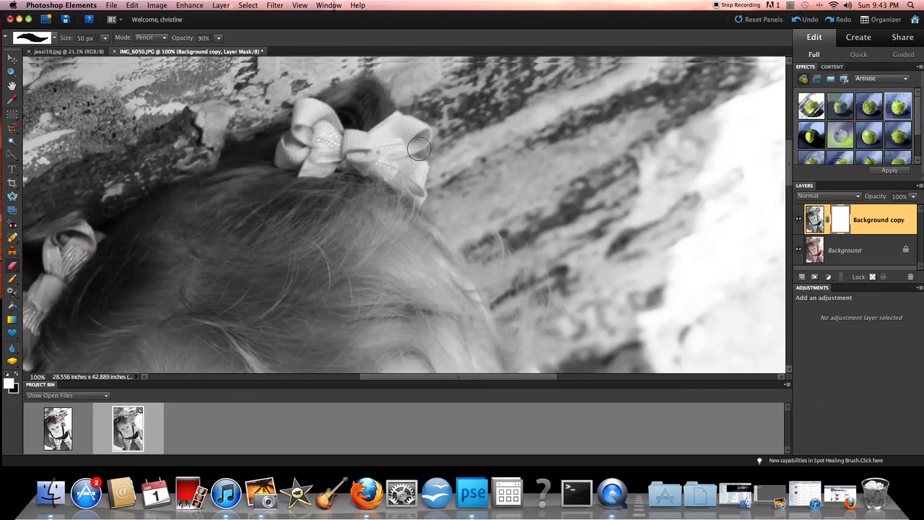
{"action": "mouse_move", "coordinate": [377, 173]}
{"action": "left_mouse_down"}
{"action": "mouse_move", "coordinate": [402, 154]}
{"action": "mouse_move", "coordinate": [422, 162]}
{"action": "mouse_move", "coordinate": [422, 171]}
{"action": "mouse_move", "coordinate": [386, 185]}
{"action": "mouse_move", "coordinate": [418, 198]}
{"action": "mouse_move", "coordinate": [422, 225]}
{"action": "mouse_move", "coordinate": [388, 195]}
{"action": "mouse_move", "coordinate": [342, 183]}
{"action": "mouse_move", "coordinate": [318, 195]}
{"action": "mouse_move", "coordinate": [367, 175]}
{"action": "mouse_move", "coordinate": [348, 173]}
{"action": "mouse_move", "coordinate": [330, 145]}
{"action": "mouse_move", "coordinate": [309, 150]}
{"action": "mouse_move", "coordinate": [324, 166]}
{"action": "mouse_move", "coordinate": [350, 185]}
{"action": "mouse_move", "coordinate": [325, 165]}
{"action": "mouse_move", "coordinate": [317, 139]}
{"action": "mouse_move", "coordinate": [314, 171]}
{"action": "mouse_move", "coordinate": [293, 187]}
{"action": "mouse_move", "coordinate": [337, 179]}
{"action": "left_mouse_up"}
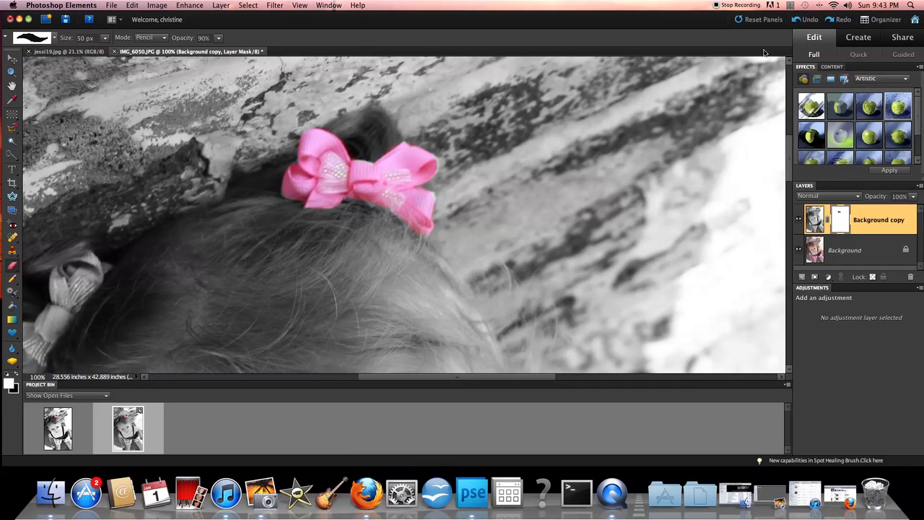
{"action": "left_click", "coordinate": [799, 22]}
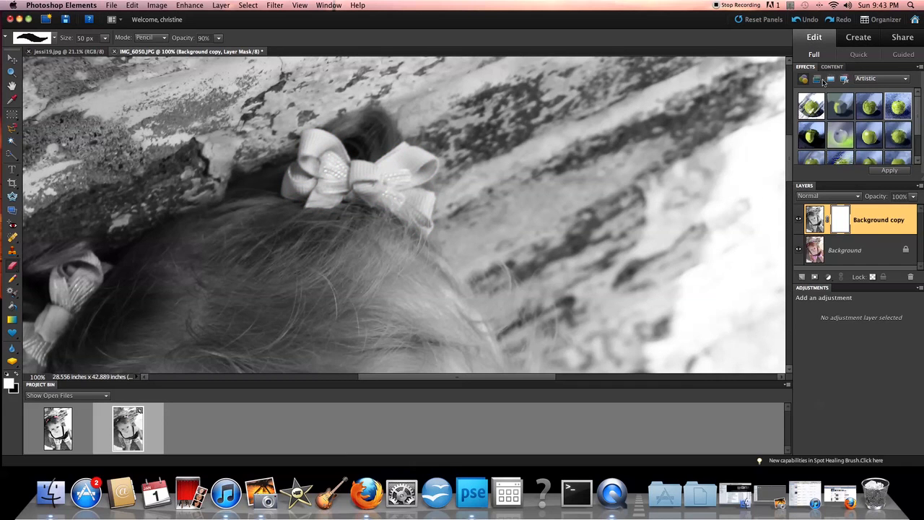
{"action": "left_click", "coordinate": [803, 21]}
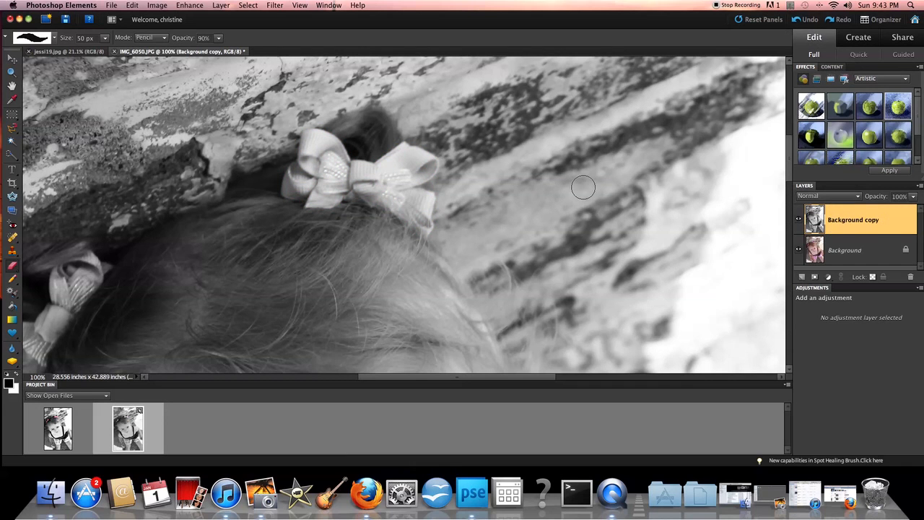
Erase the black-and-white layer over the whole upper hair bow to reveal its pink color from the layer below
{"action": "key", "text": "super+minus"}
{"action": "key", "text": "super+minus"}
{"action": "key", "text": "super+minus"}
{"action": "key", "text": "super+minus"}
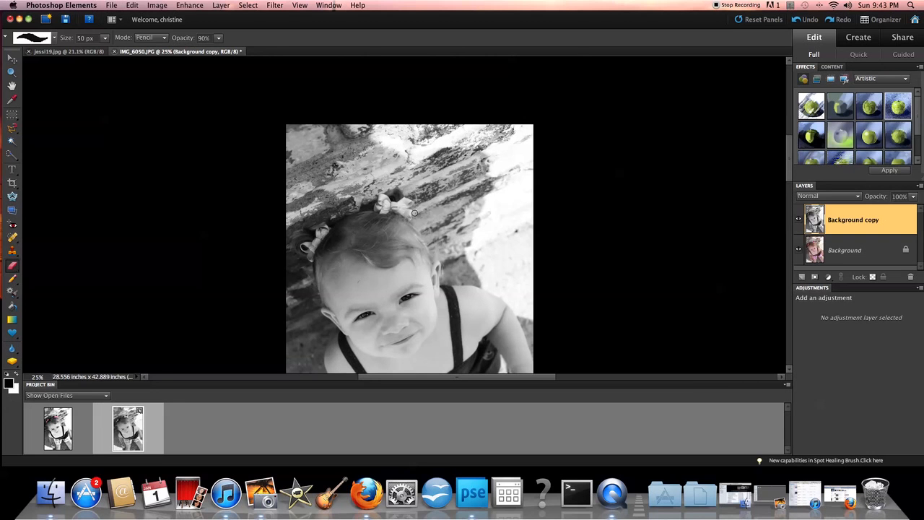
{"action": "key", "text": "super+equal"}
{"action": "key", "text": "super+equal"}
{"action": "key", "text": "super+equal"}
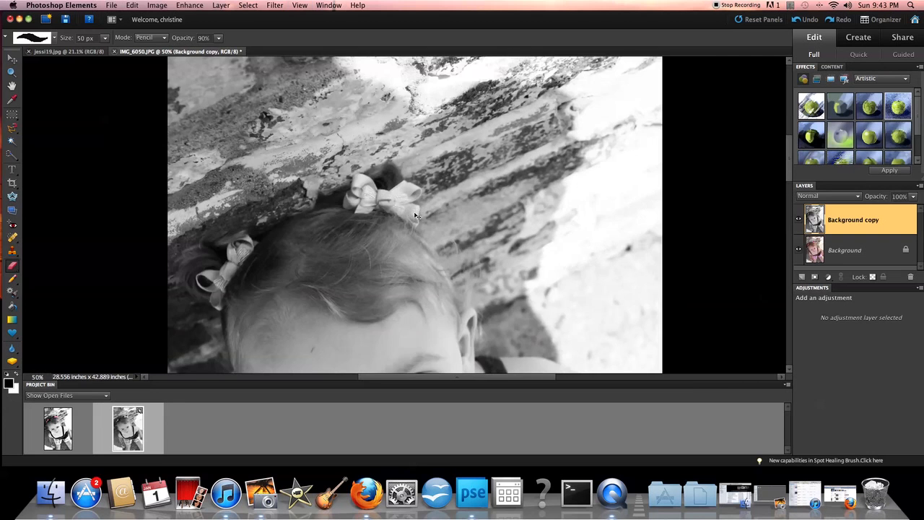
{"action": "key", "text": "super+equal"}
{"action": "key", "text": "super+equal"}
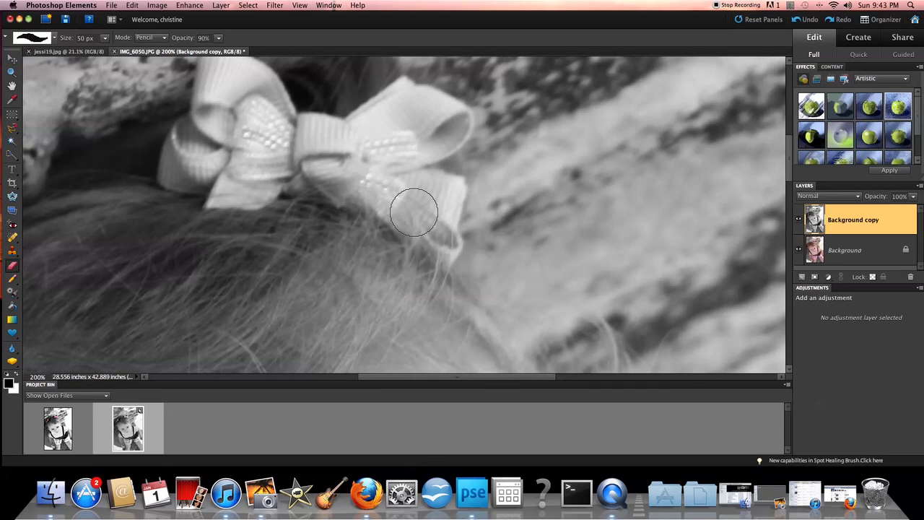
{"action": "left_click_drag", "start_coordinate": [299, 159], "coordinate": [260, 129]}
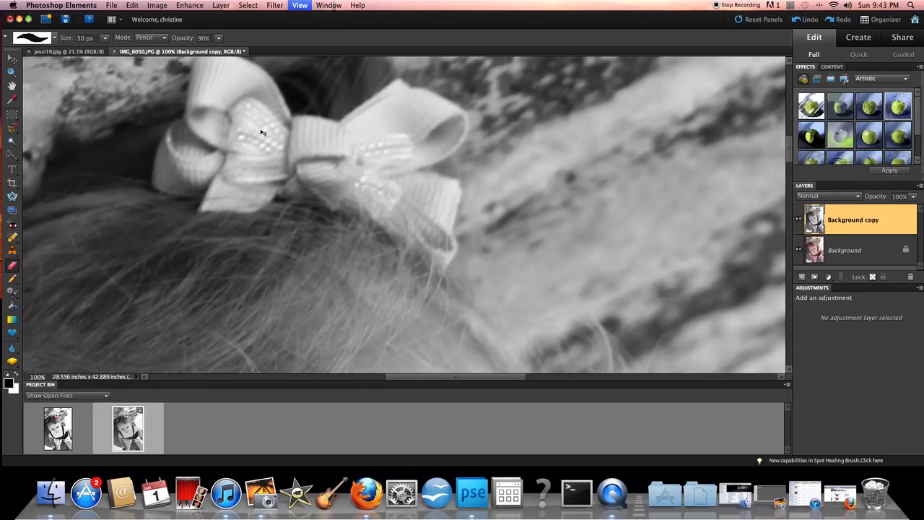
{"action": "key", "text": "super+minus"}
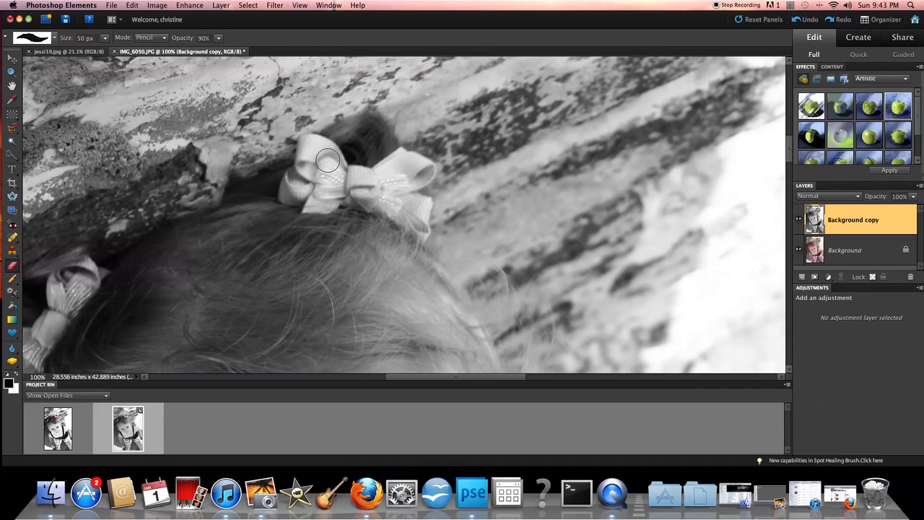
{"action": "mouse_move", "coordinate": [346, 178]}
{"action": "left_mouse_down"}
{"action": "mouse_move", "coordinate": [332, 155]}
{"action": "mouse_move", "coordinate": [307, 147]}
{"action": "mouse_move", "coordinate": [315, 145]}
{"action": "mouse_move", "coordinate": [306, 169]}
{"action": "mouse_move", "coordinate": [334, 189]}
{"action": "mouse_move", "coordinate": [293, 190]}
{"action": "left_mouse_up"}
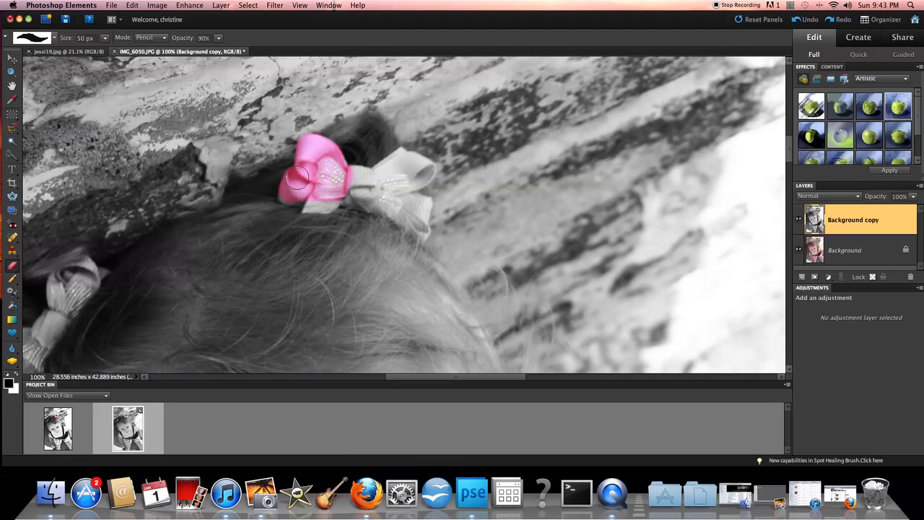
{"action": "mouse_move", "coordinate": [291, 192]}
{"action": "left_mouse_down"}
{"action": "mouse_move", "coordinate": [332, 195]}
{"action": "mouse_move", "coordinate": [309, 203]}
{"action": "mouse_move", "coordinate": [326, 204]}
{"action": "mouse_move", "coordinate": [334, 175]}
{"action": "mouse_move", "coordinate": [370, 176]}
{"action": "mouse_move", "coordinate": [382, 186]}
{"action": "mouse_move", "coordinate": [355, 193]}
{"action": "mouse_move", "coordinate": [374, 191]}
{"action": "mouse_move", "coordinate": [403, 158]}
{"action": "mouse_move", "coordinate": [384, 171]}
{"action": "mouse_move", "coordinate": [407, 164]}
{"action": "mouse_move", "coordinate": [423, 173]}
{"action": "mouse_move", "coordinate": [402, 178]}
{"action": "mouse_move", "coordinate": [391, 206]}
{"action": "mouse_move", "coordinate": [421, 231]}
{"action": "mouse_move", "coordinate": [412, 203]}
{"action": "left_mouse_up"}
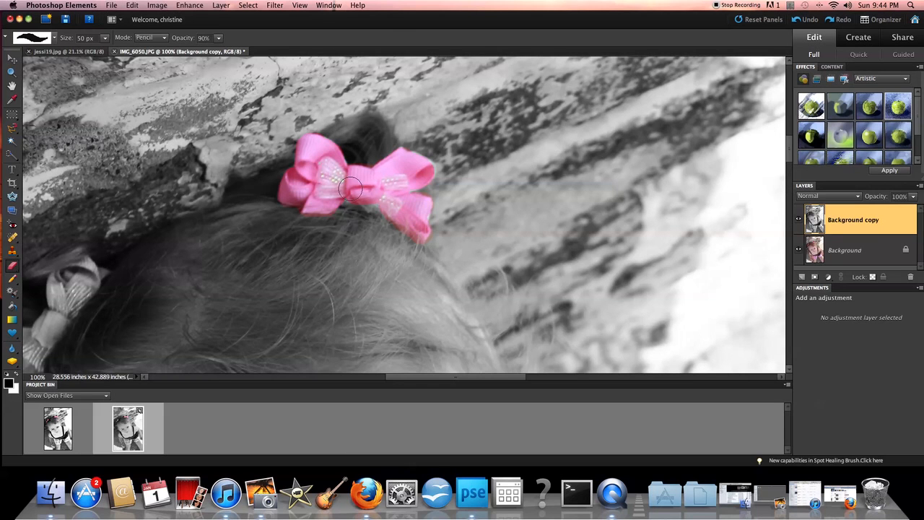
Reduce the eraser size to 35 px and erase the black-and-white layer over the child's other hair bow
{"action": "key", "text": "super+minus"}
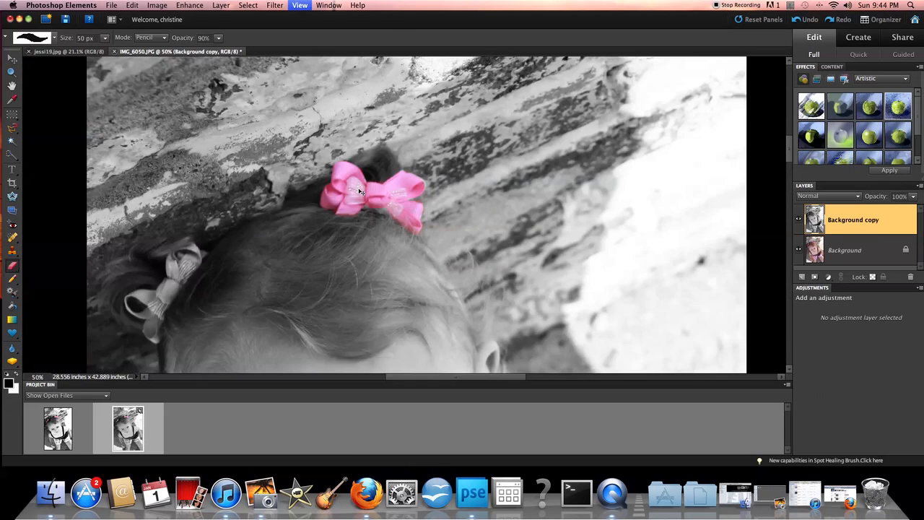
{"action": "key", "text": "super+minus"}
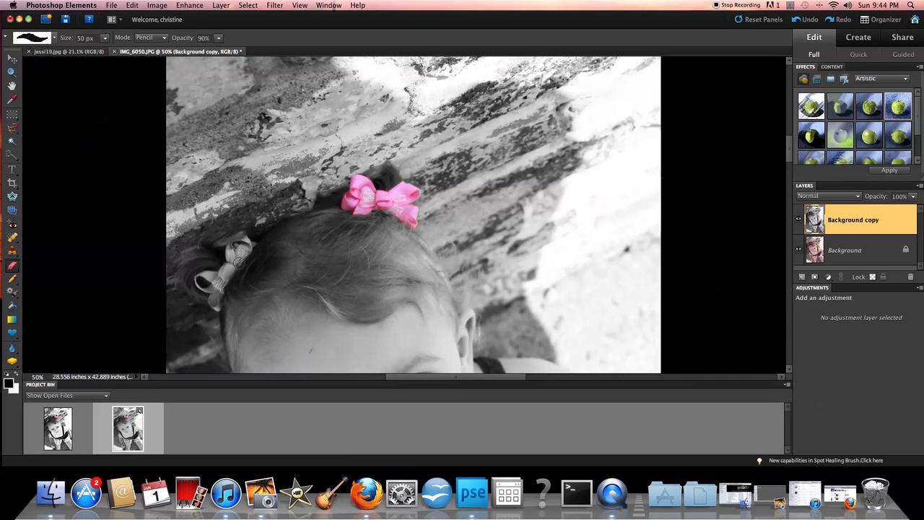
{"action": "key", "text": "bracketleft"}
{"action": "key", "text": "bracketleft"}
{"action": "key", "text": "bracketleft"}
{"action": "left_click_drag", "start_coordinate": [239, 257], "coordinate": [245, 254]}
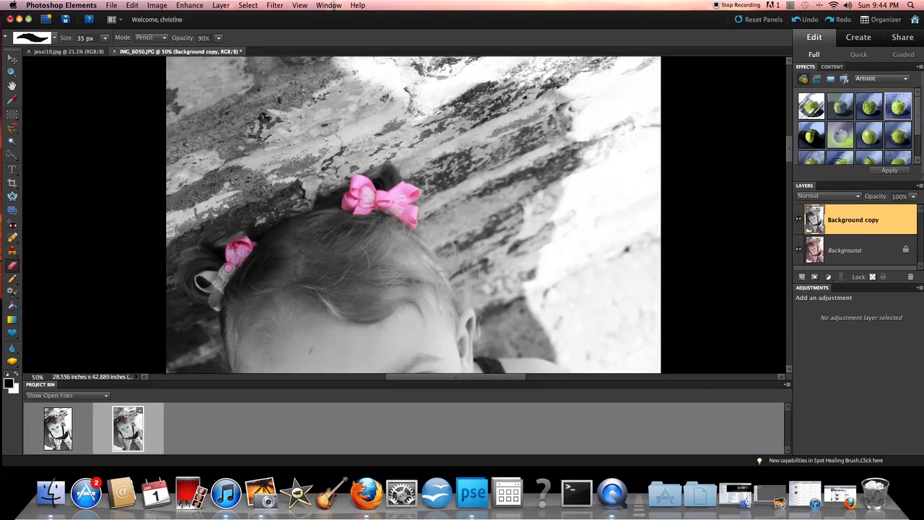
{"action": "left_click_drag", "start_coordinate": [223, 270], "coordinate": [205, 277]}
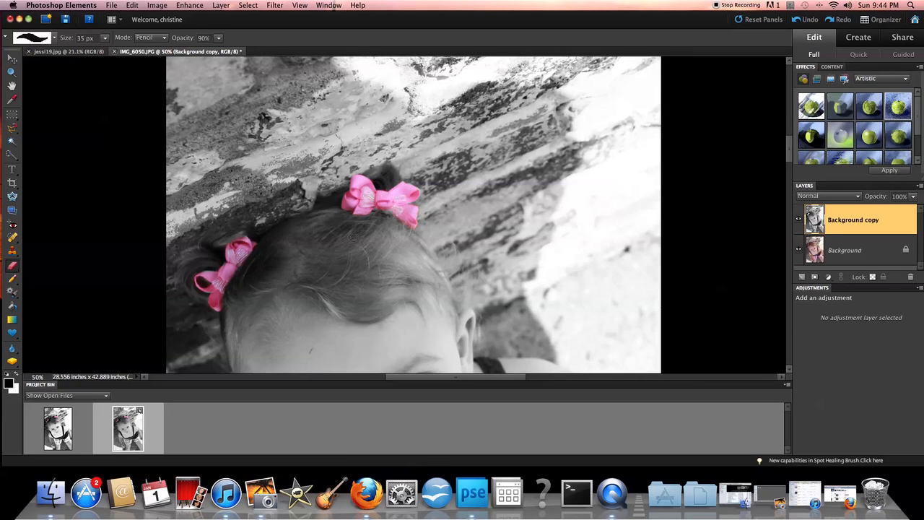
Flatten the image into a single Background layer
{"action": "key", "text": "super+minus"}
{"action": "key", "text": "super+minus"}
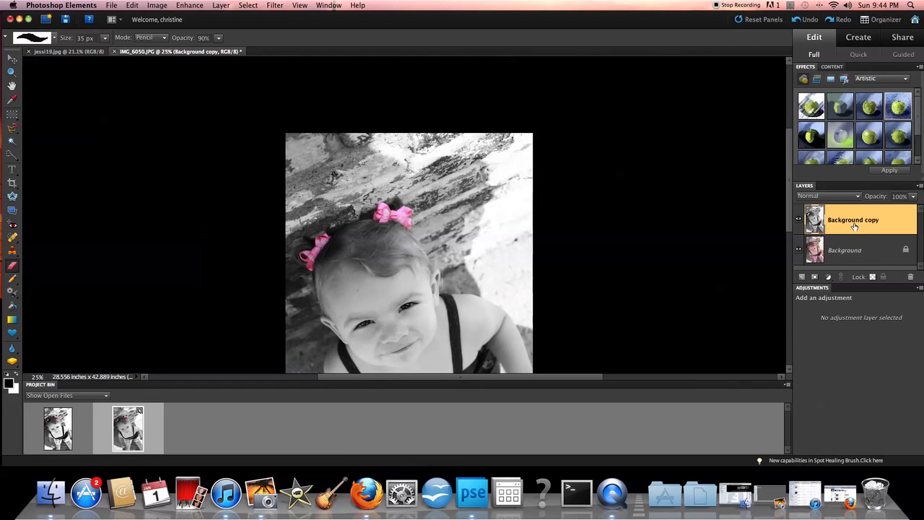
{"action": "right_click", "coordinate": [854, 226]}
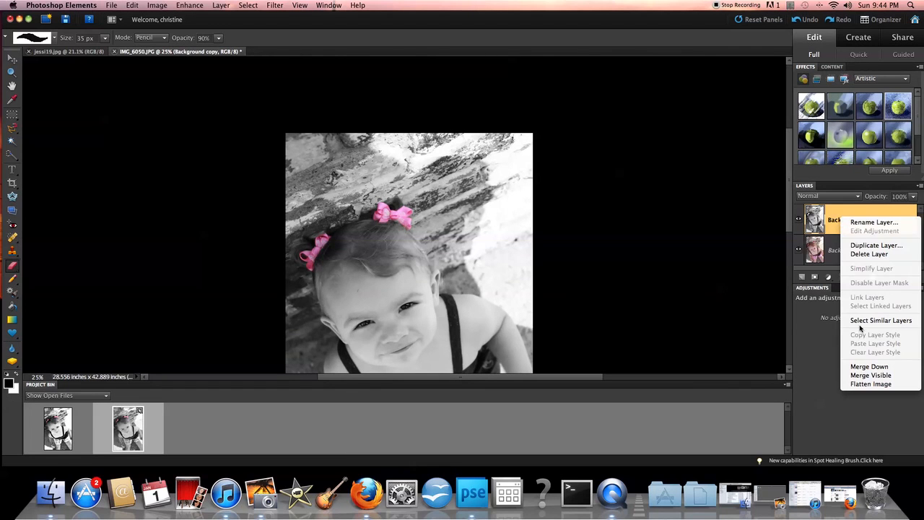
{"action": "left_click", "coordinate": [861, 385]}
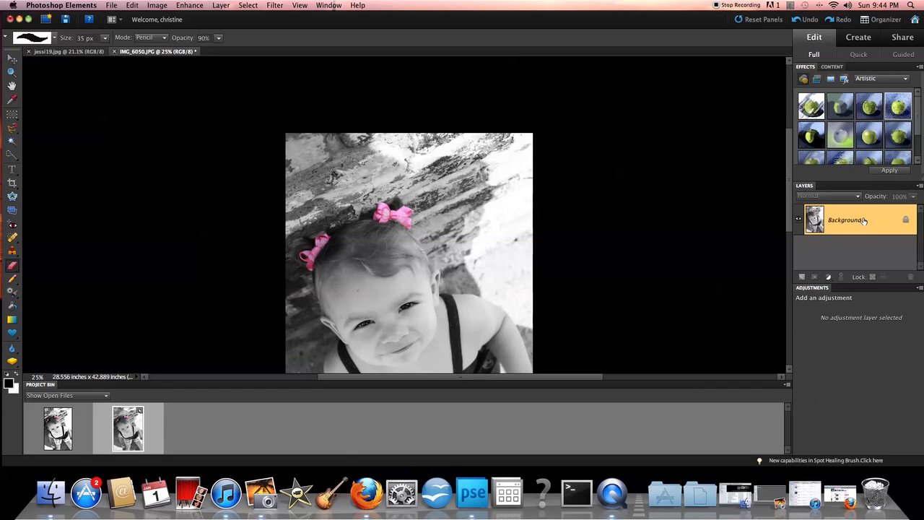
Duplicate the Background layer and remove the small dark mark on the child's forehead with a 15 px Content-Aware Spot Healing Brush
{"action": "scroll", "coordinate": [440, 216], "scroll_direction": "down", "scroll_amount": 5}
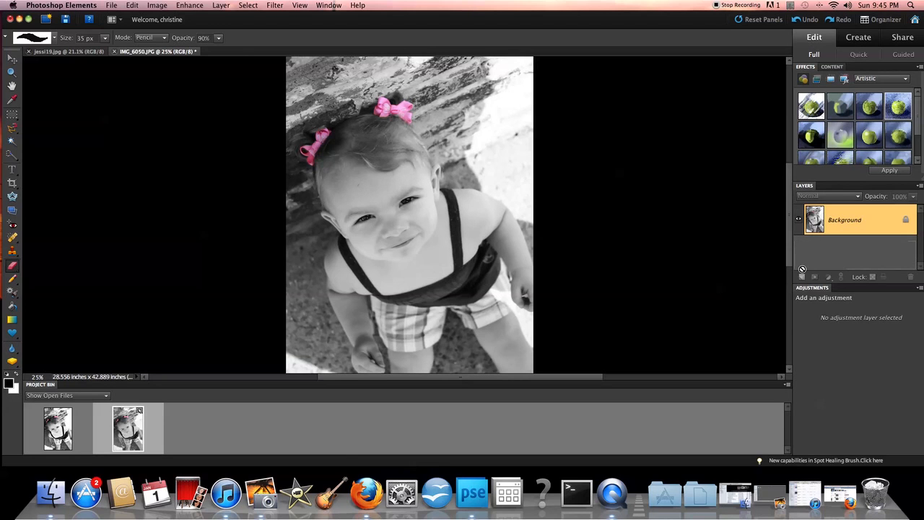
{"action": "left_click_drag", "start_coordinate": [801, 277], "coordinate": [803, 277]}
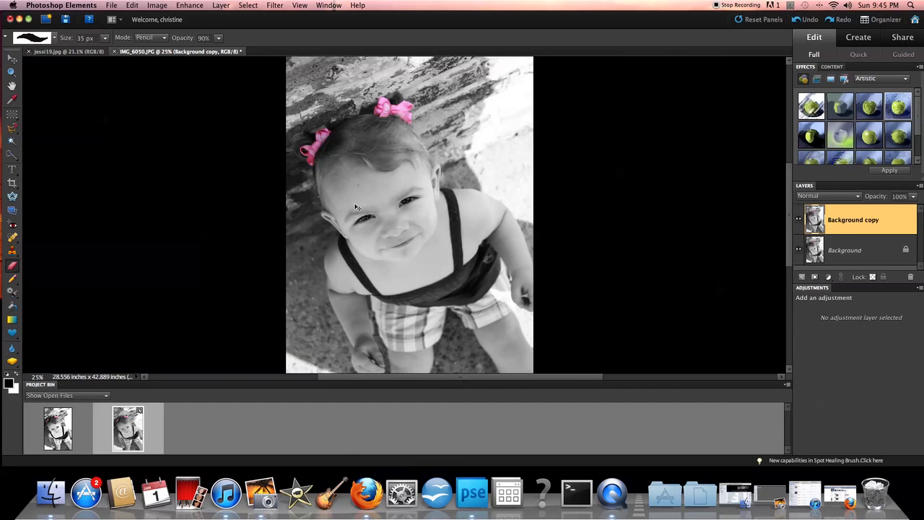
{"action": "scroll", "coordinate": [355, 208], "scroll_direction": "up", "scroll_amount": 5}
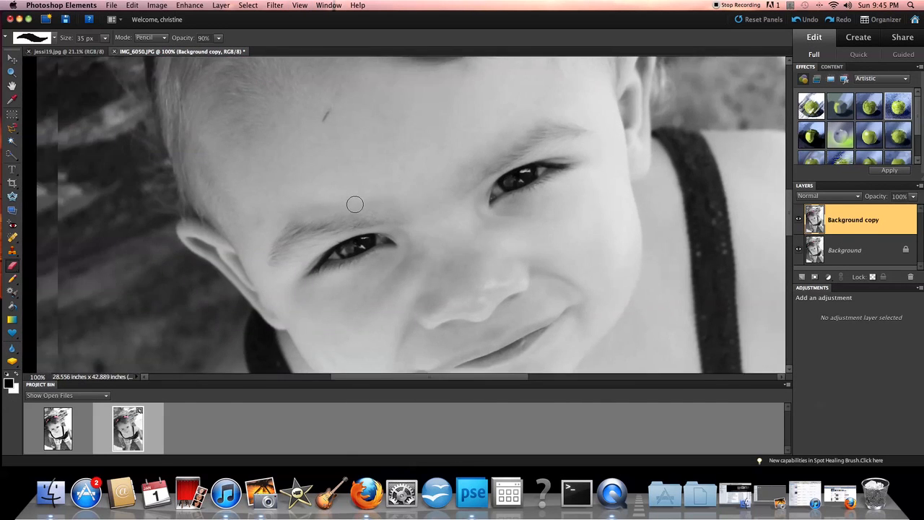
{"action": "scroll", "coordinate": [356, 204], "scroll_direction": "up", "scroll_amount": 4}
{"action": "left_click", "coordinate": [410, 208]}
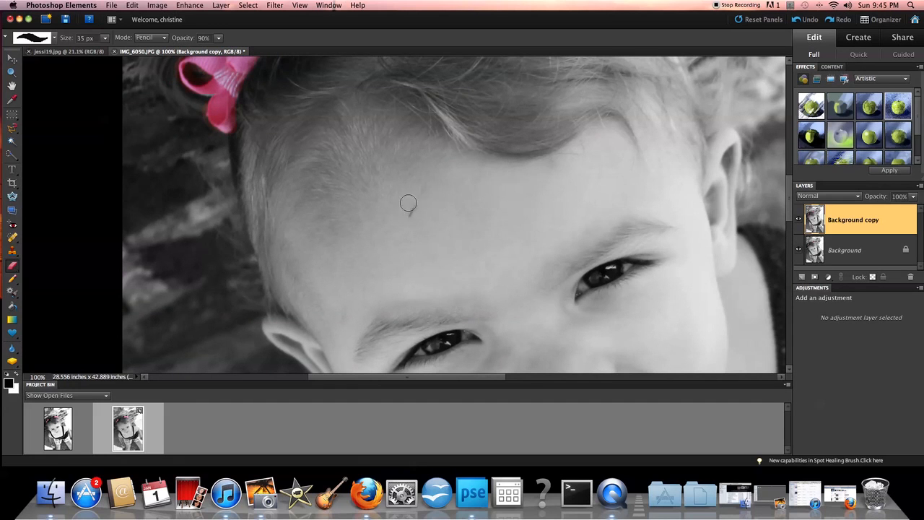
{"action": "left_click", "coordinate": [12, 238]}
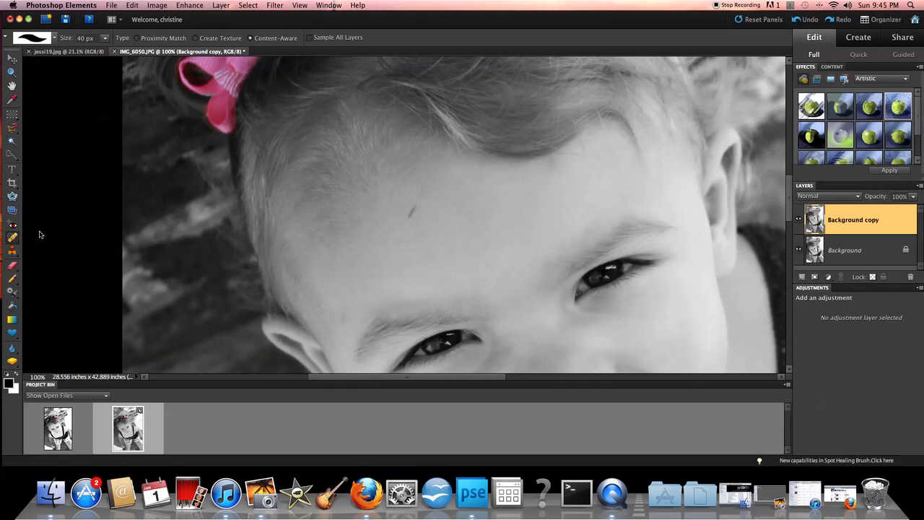
{"action": "left_click", "coordinate": [65, 239]}
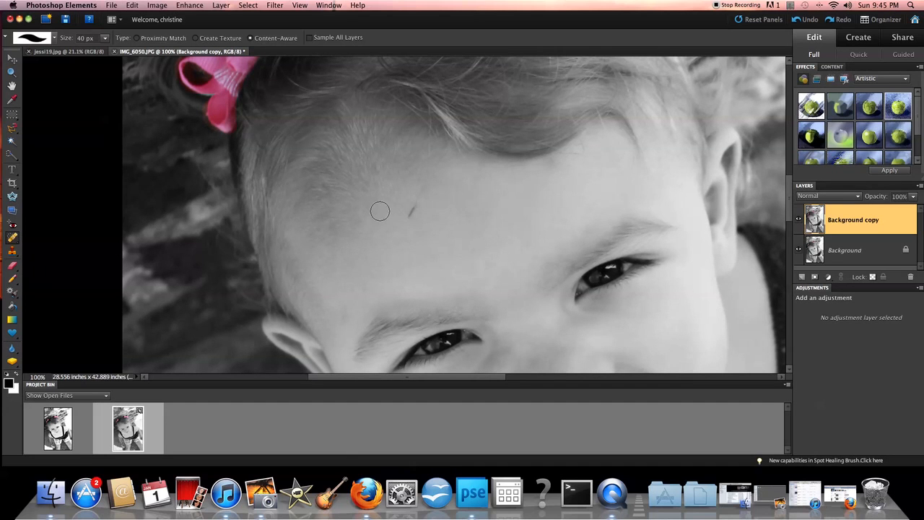
{"action": "key", "text": "bracketleft"}
{"action": "scroll", "coordinate": [438, 226], "scroll_direction": "right", "scroll_amount": 1}
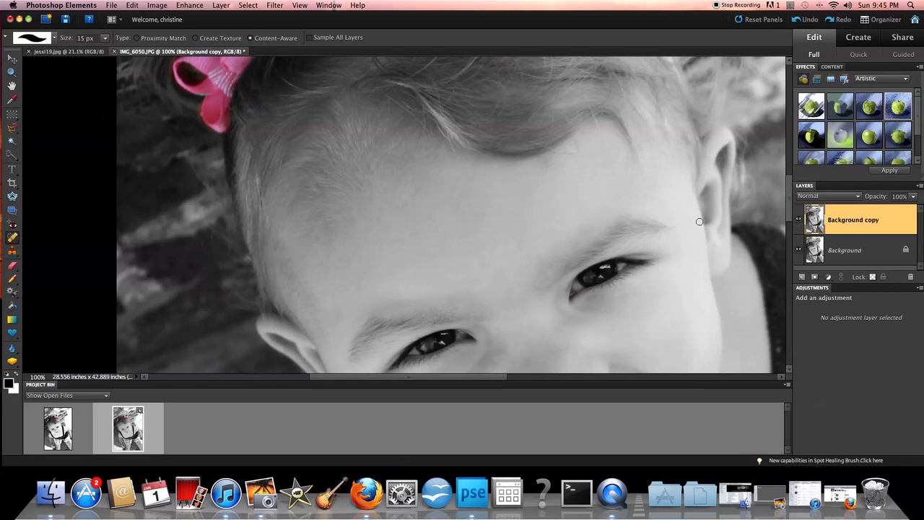
Flatten the retouched image and duplicate the resulting Background layer
{"action": "scroll", "coordinate": [510, 215], "scroll_direction": "down", "scroll_amount": 4}
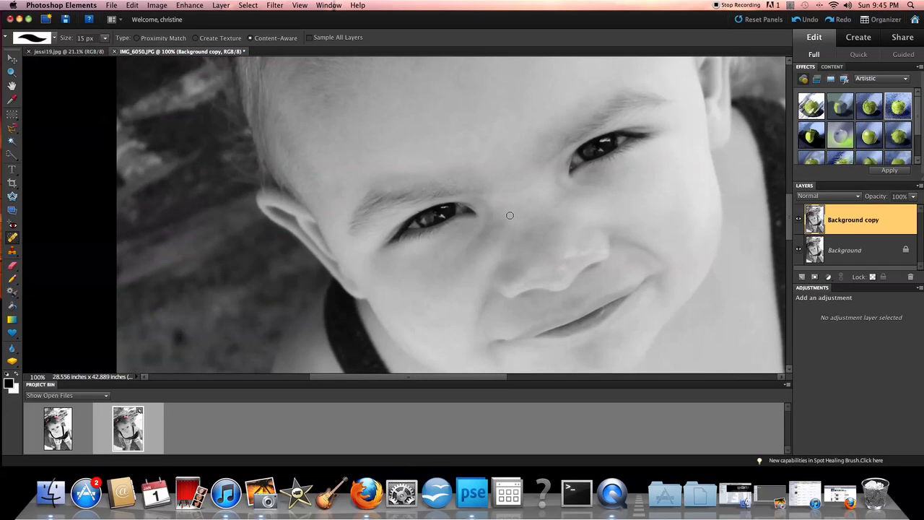
{"action": "scroll", "coordinate": [510, 215], "scroll_direction": "up", "scroll_amount": 6}
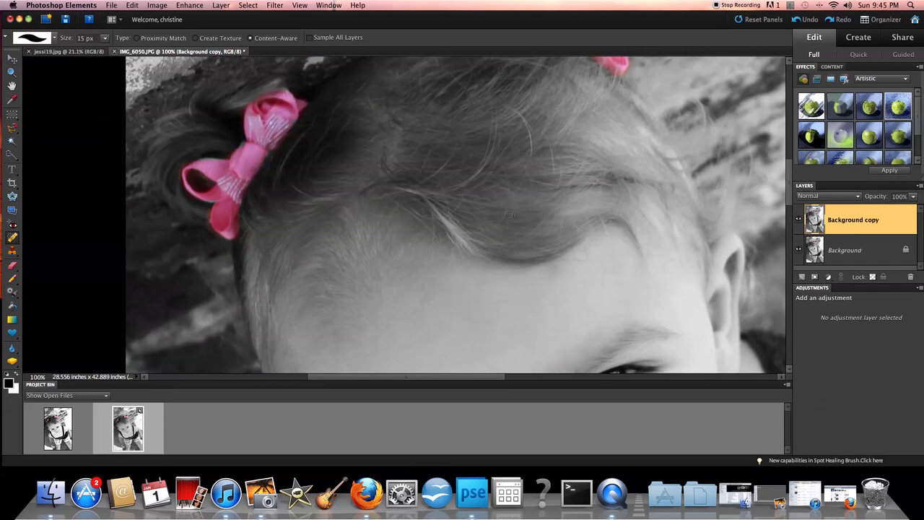
{"action": "scroll", "coordinate": [510, 215], "scroll_direction": "down", "scroll_amount": 3}
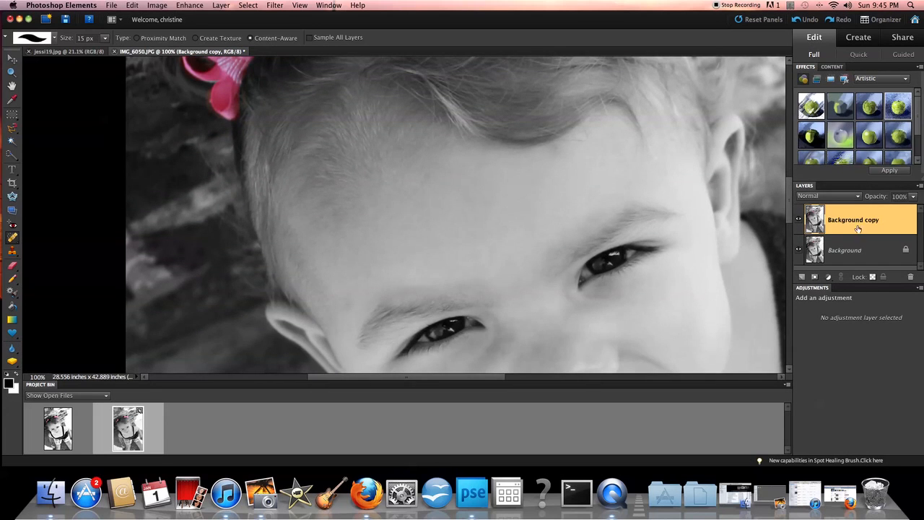
{"action": "right_click", "coordinate": [882, 230]}
{"action": "left_click", "coordinate": [869, 389]}
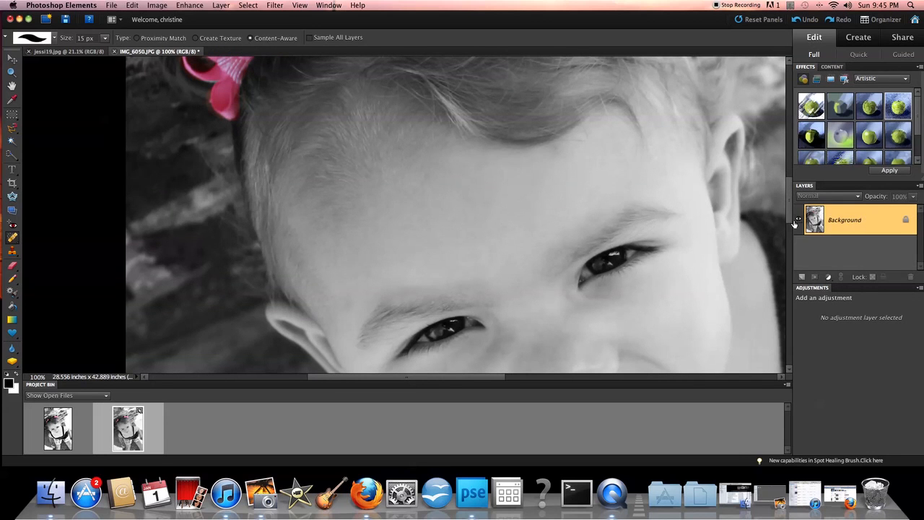
{"action": "key", "text": "super+j"}
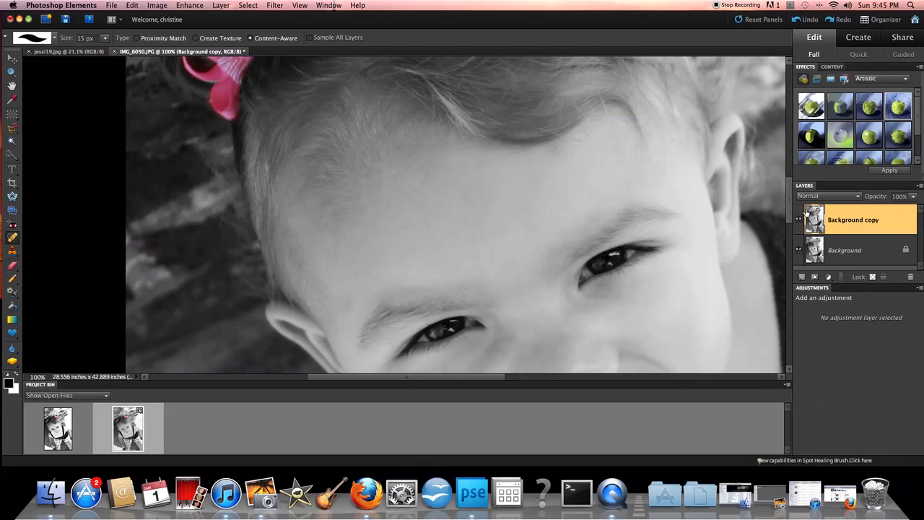
{"action": "key", "text": "super+0"}
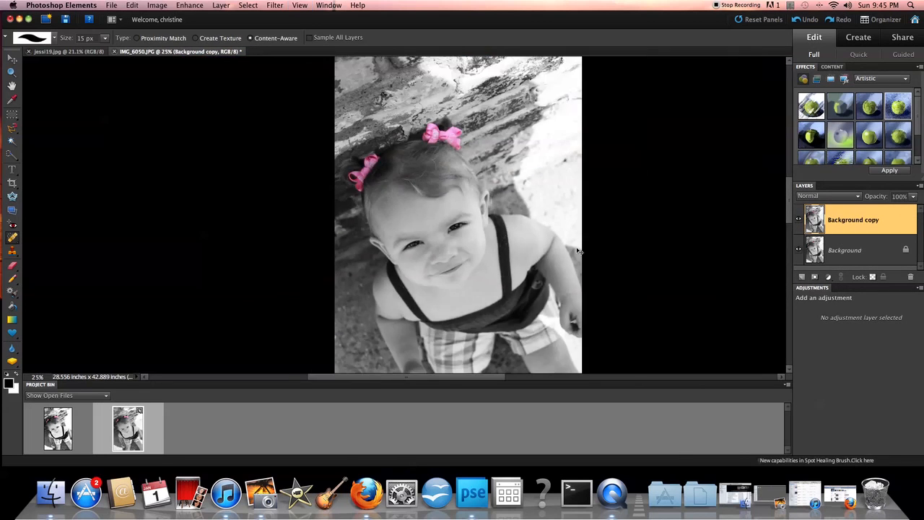
{"action": "key", "text": "super+minus"}
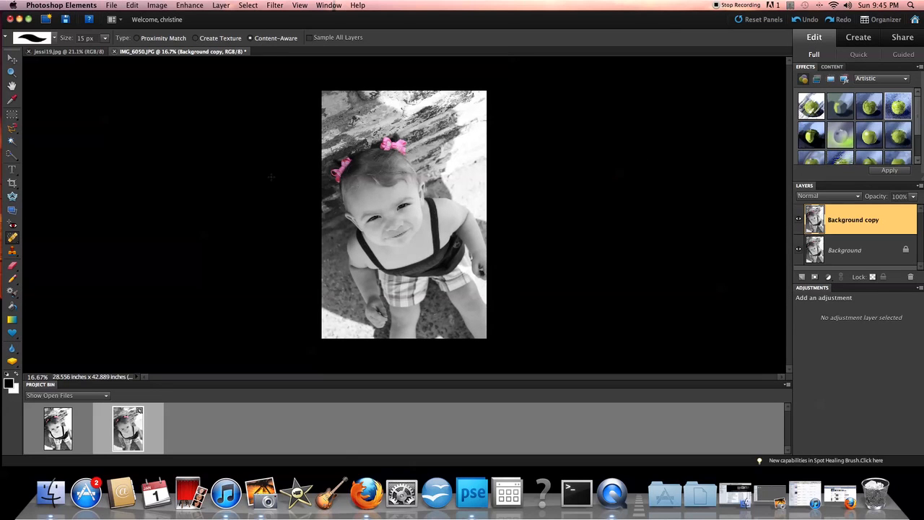
Apply the Diffuse Glow filter to the Background copy layer with Graininess 1, Glow Amount 4 and Clear Amount 8
{"action": "left_click", "coordinate": [278, 5]}
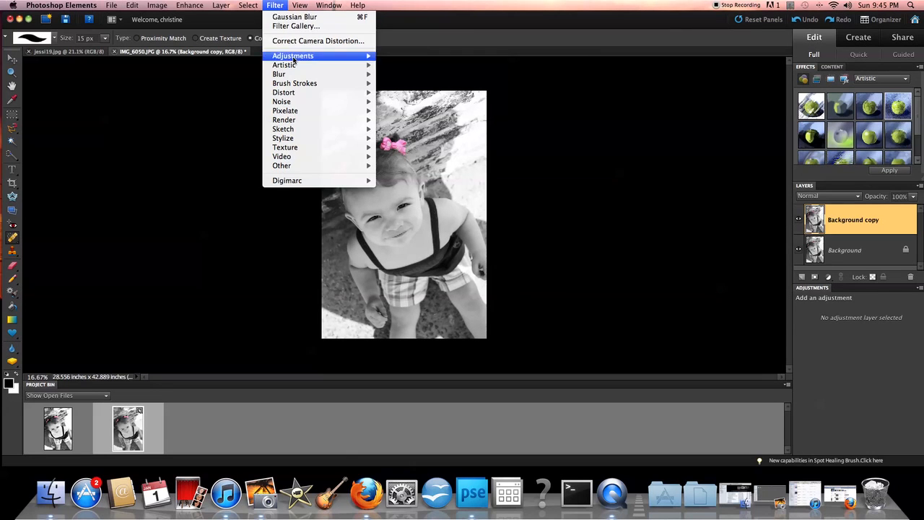
{"action": "mouse_move", "coordinate": [299, 93]}
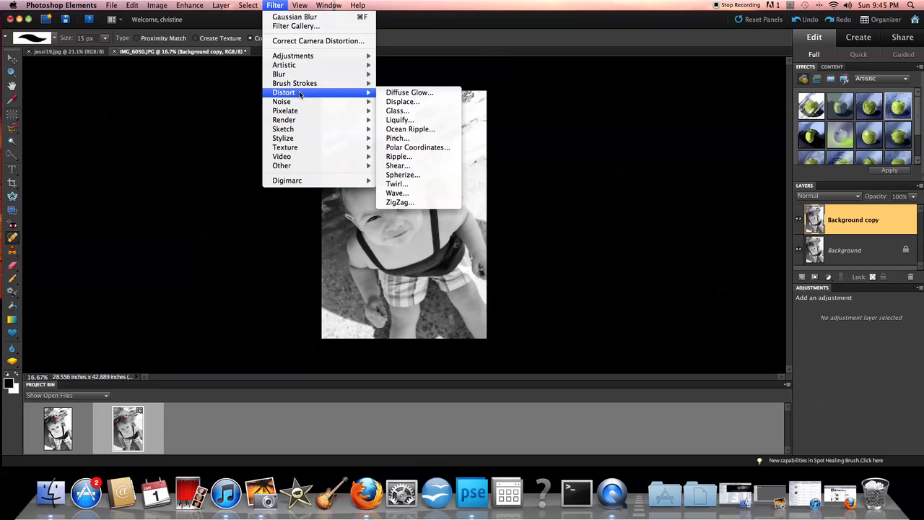
{"action": "left_click", "coordinate": [426, 93]}
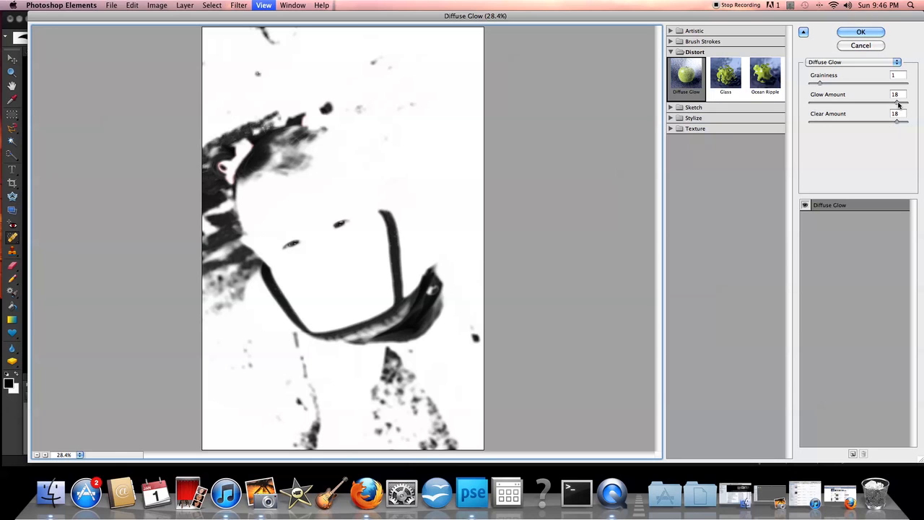
{"action": "left_click_drag", "start_coordinate": [897, 103], "coordinate": [806, 108]}
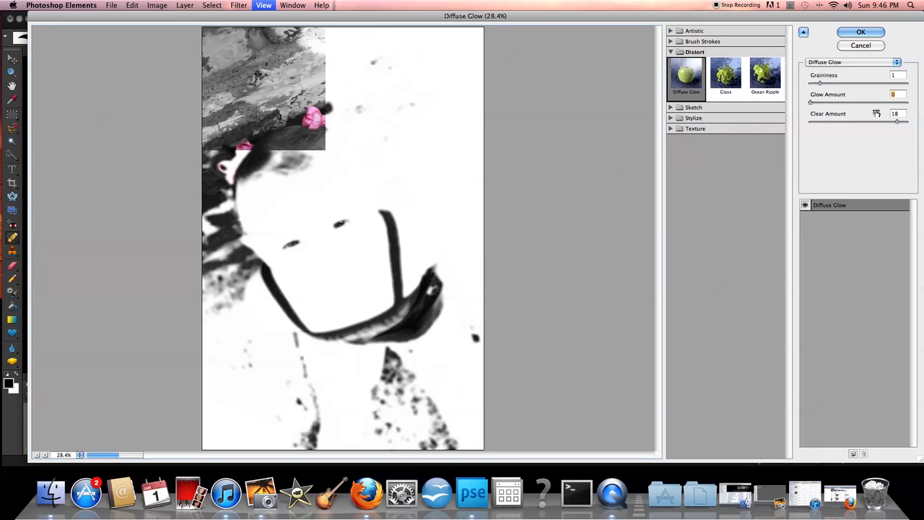
{"action": "left_click_drag", "start_coordinate": [897, 122], "coordinate": [853, 124]}
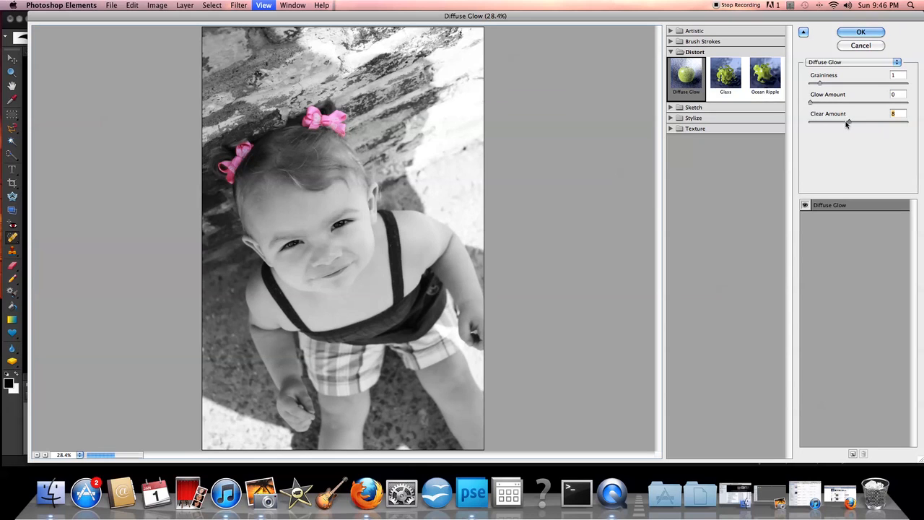
{"action": "left_click_drag", "start_coordinate": [852, 125], "coordinate": [850, 127]}
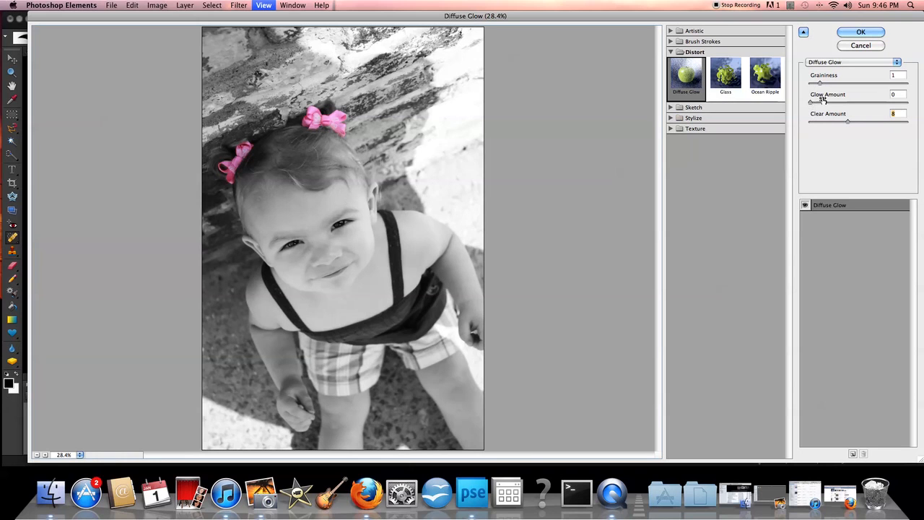
{"action": "left_click_drag", "start_coordinate": [810, 103], "coordinate": [830, 105]}
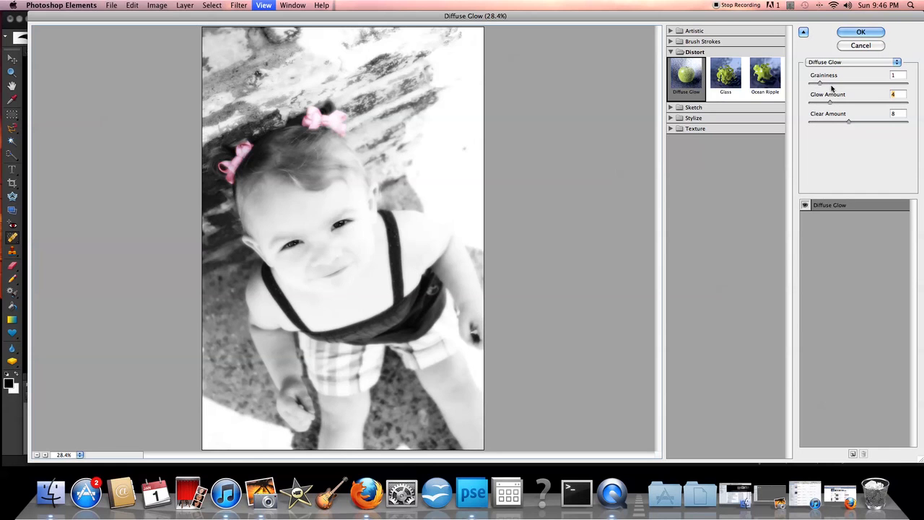
{"action": "left_click", "coordinate": [859, 32]}
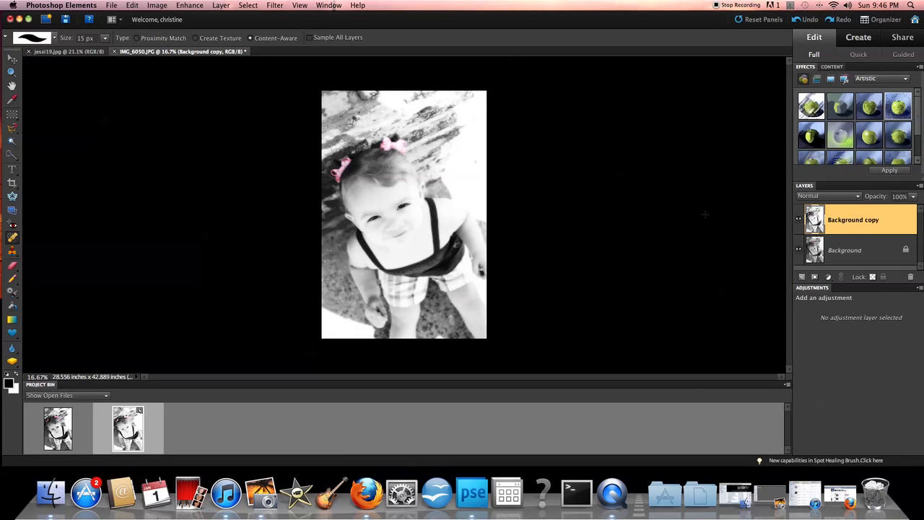
Apply a Gaussian Blur to the Background copy layer and set its blending mode to Soft Light
{"action": "left_click", "coordinate": [275, 5]}
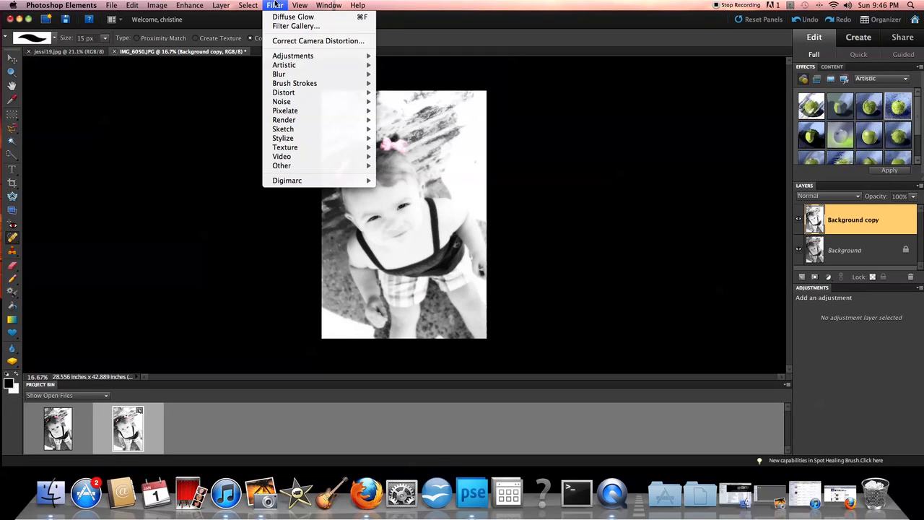
{"action": "mouse_move", "coordinate": [317, 76]}
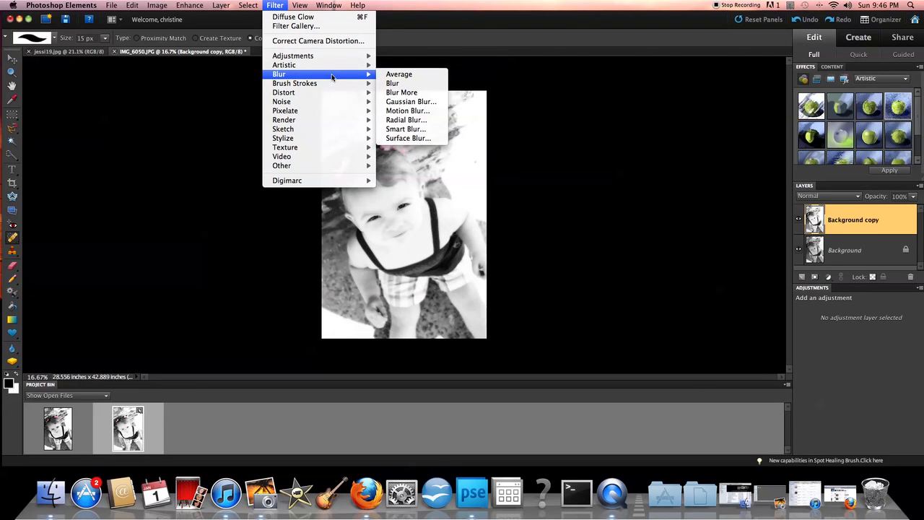
{"action": "left_click", "coordinate": [408, 103]}
{"action": "left_click_drag", "start_coordinate": [753, 213], "coordinate": [749, 213]}
{"action": "left_click", "coordinate": [834, 82]}
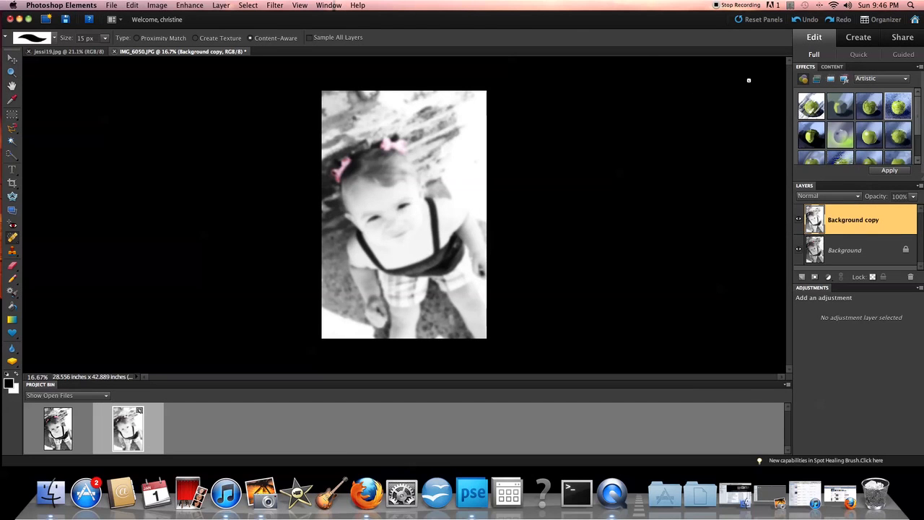
{"action": "left_click", "coordinate": [827, 197]}
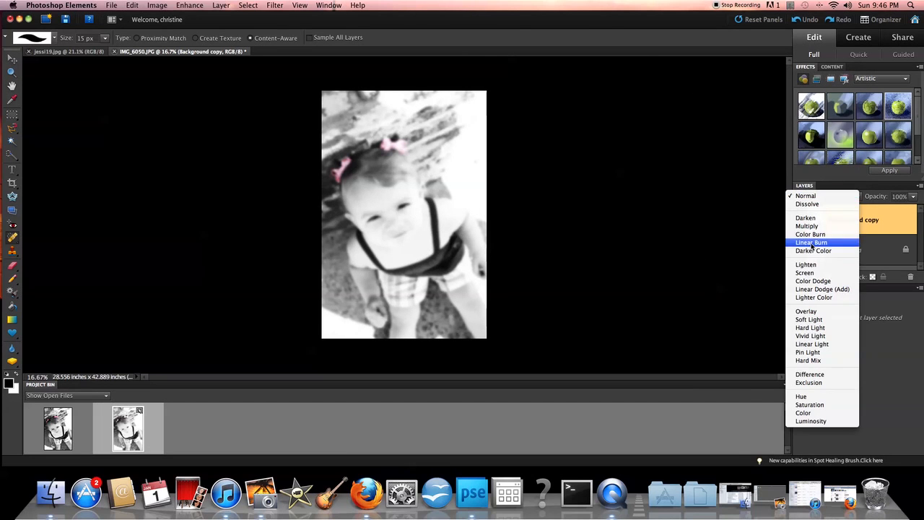
{"action": "left_click", "coordinate": [809, 319]}
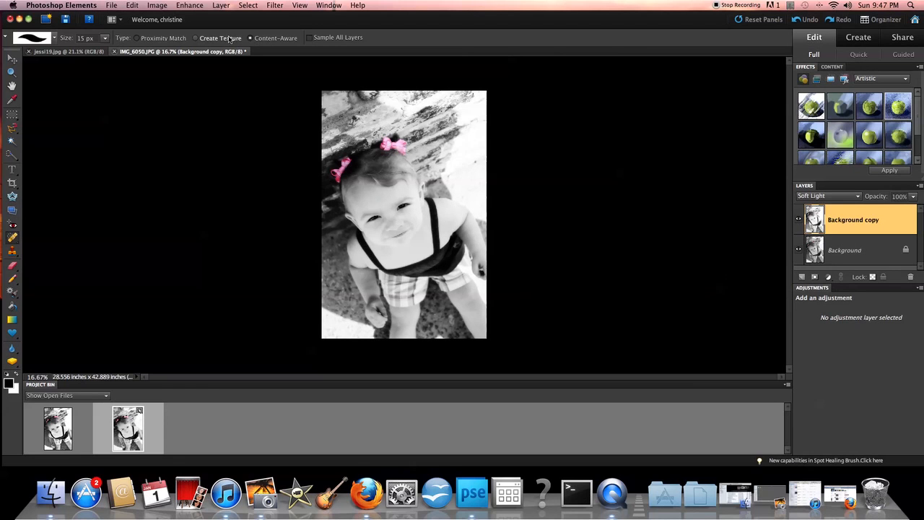
Adjust the Background copy layer's lighting to Brightness 23 and Contrast 100
{"action": "left_click", "coordinate": [191, 5]}
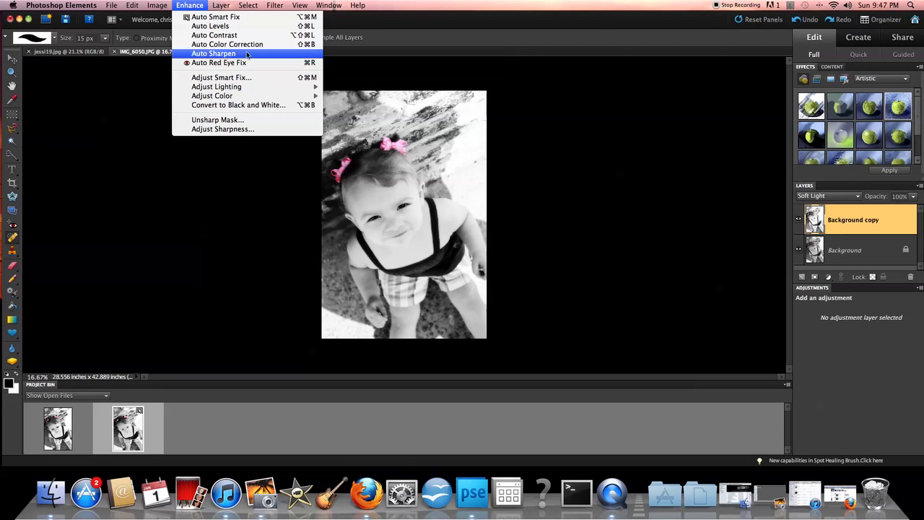
{"action": "mouse_move", "coordinate": [266, 87]}
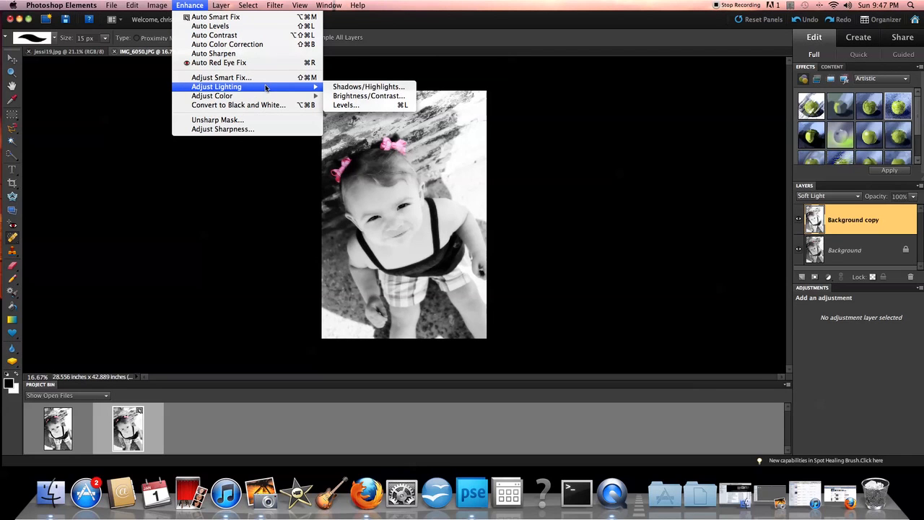
{"action": "left_click", "coordinate": [367, 98]}
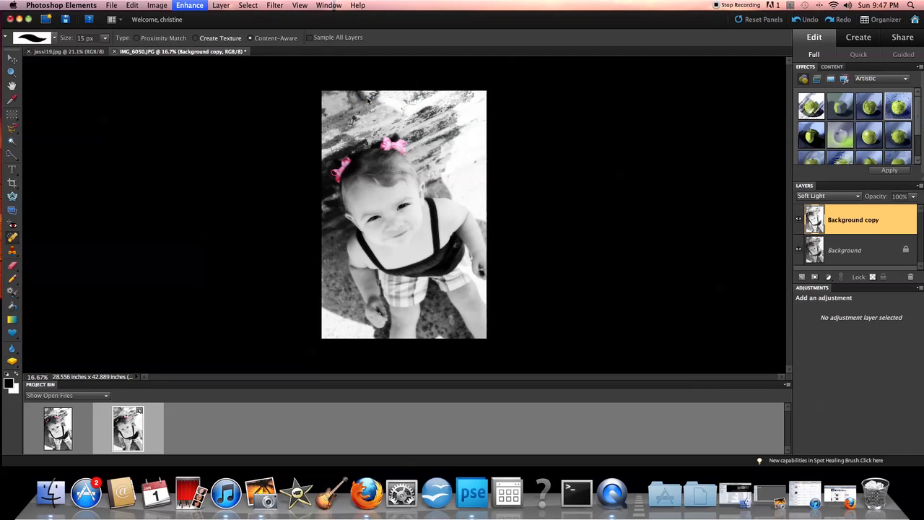
{"action": "left_click_drag", "start_coordinate": [735, 162], "coordinate": [819, 189]}
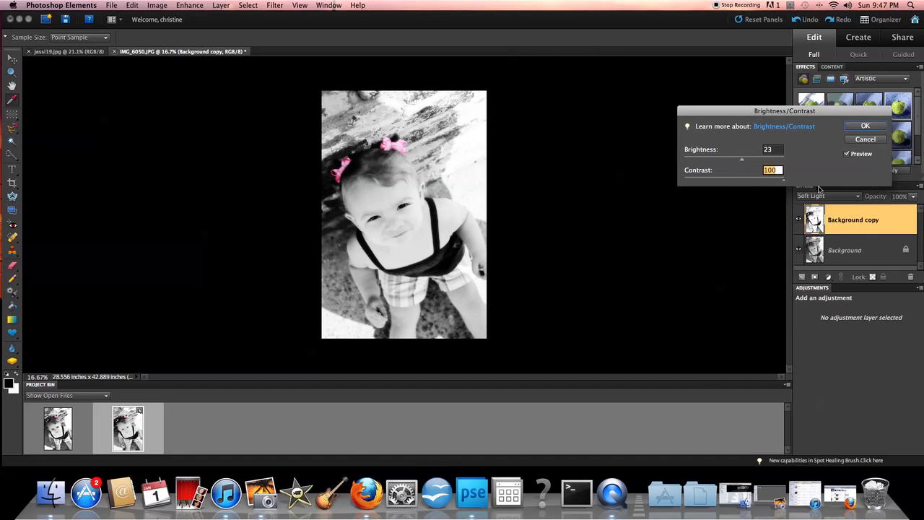
{"action": "left_click", "coordinate": [856, 127]}
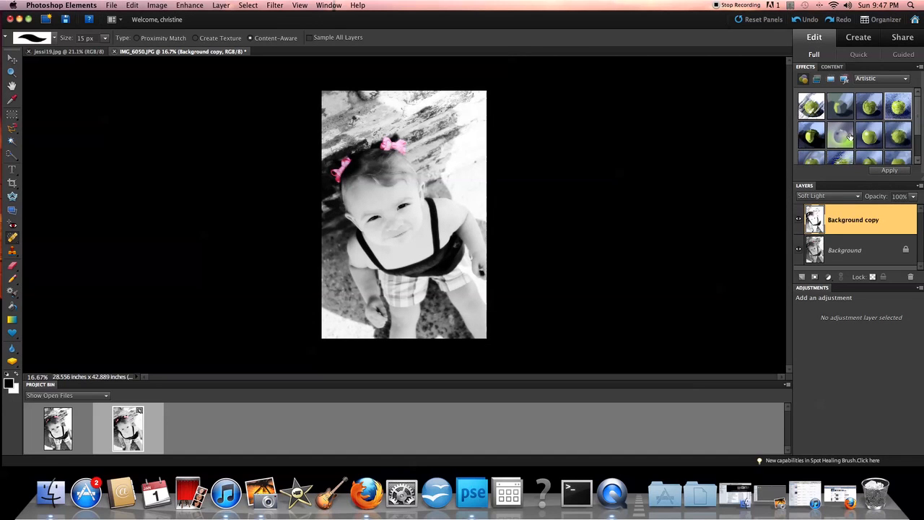
{"action": "left_click", "coordinate": [838, 135]}
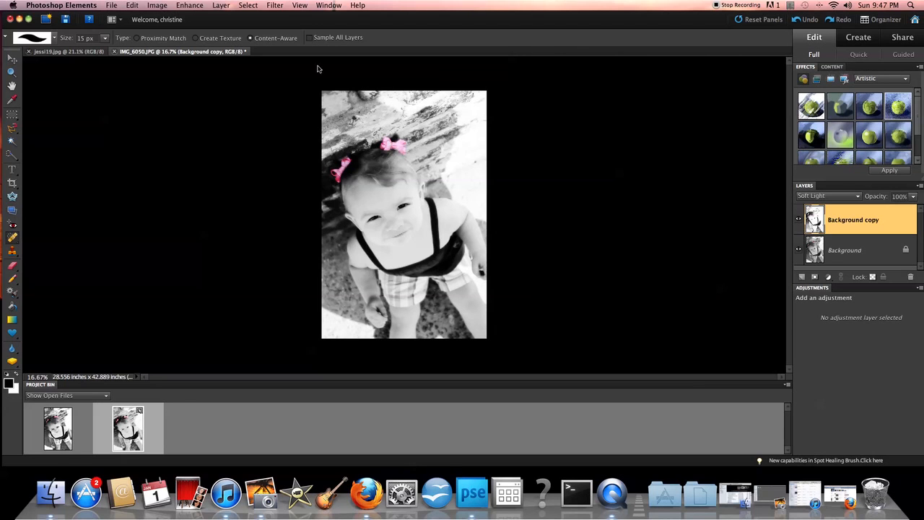
{"action": "left_click", "coordinate": [195, 5]}
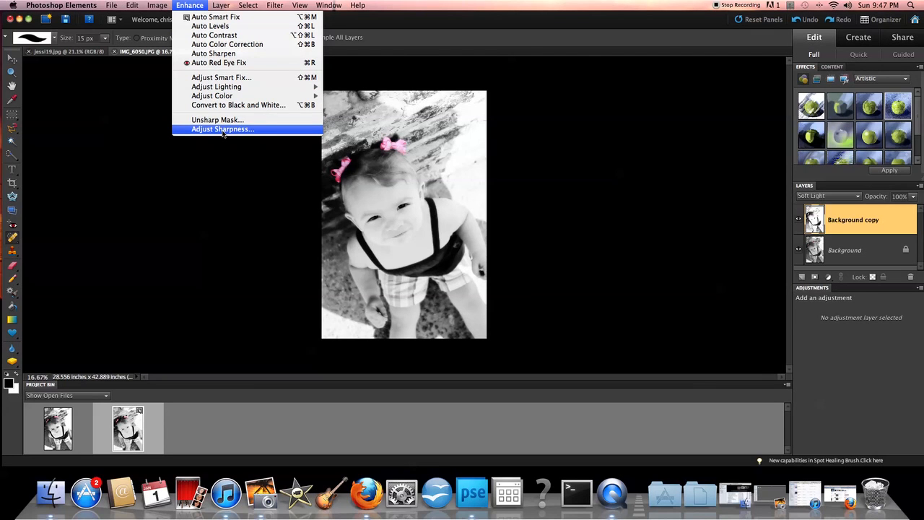
{"action": "left_click", "coordinate": [142, 140]}
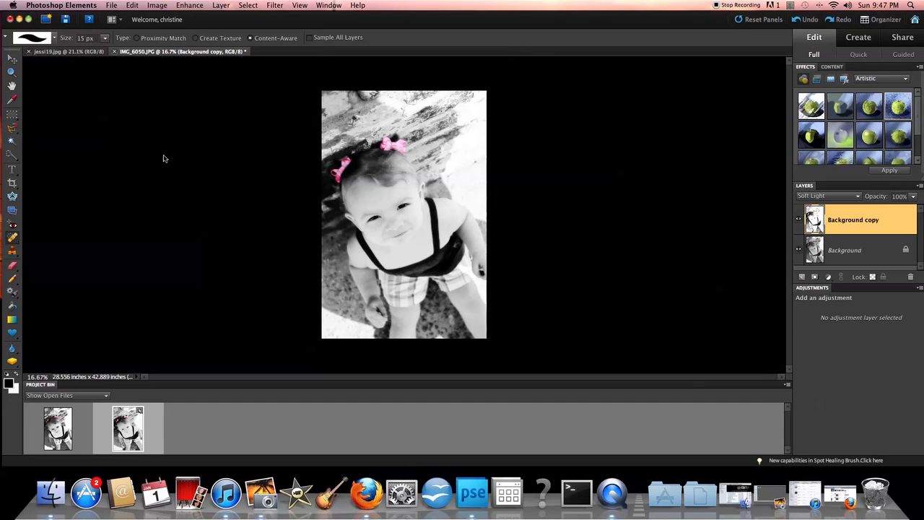
Flatten the Soft Light Background copy layer and the Background layer into a single image
{"action": "right_click", "coordinate": [864, 221]}
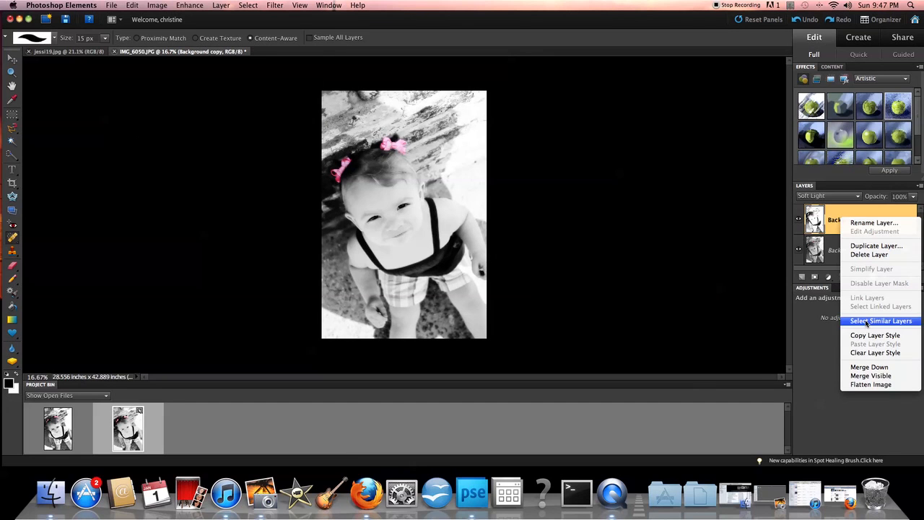
{"action": "left_click", "coordinate": [871, 384]}
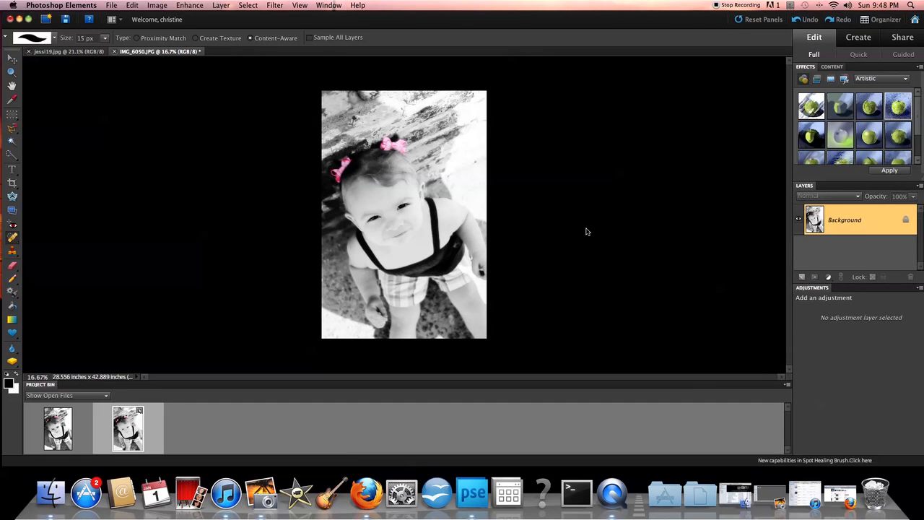
Sharpen the flattened photo using Adjust Sharpness with an Amount of 32% and a Radius of 12.0 pixels
{"action": "left_click", "coordinate": [189, 5]}
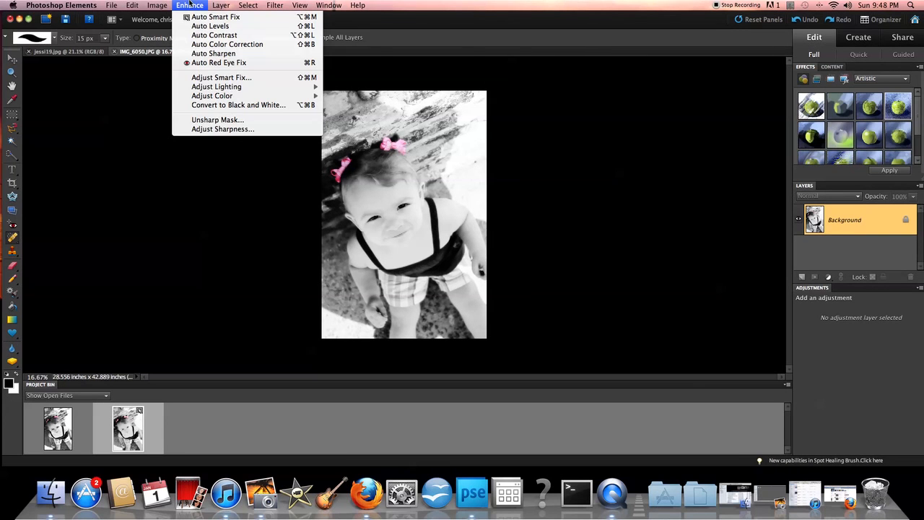
{"action": "left_click", "coordinate": [227, 129]}
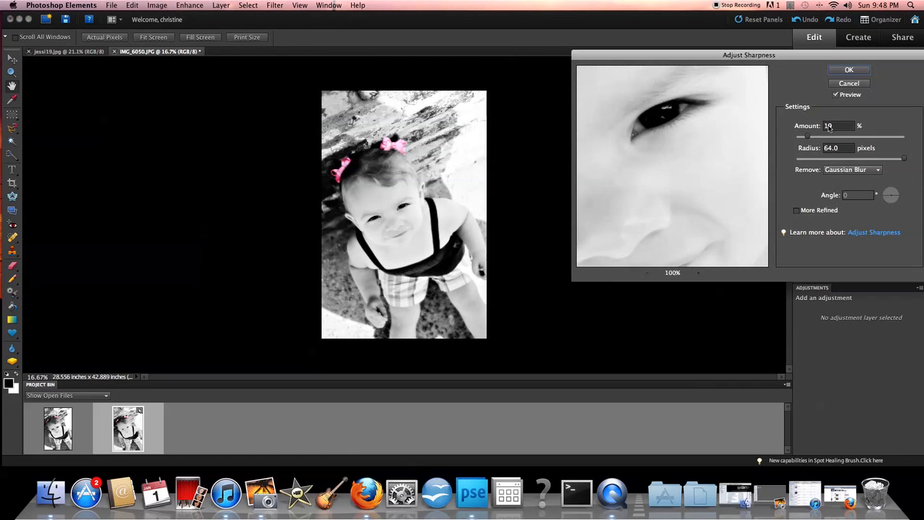
{"action": "left_click", "coordinate": [647, 273]}
{"action": "left_click", "coordinate": [648, 275]}
{"action": "left_click", "coordinate": [648, 274]}
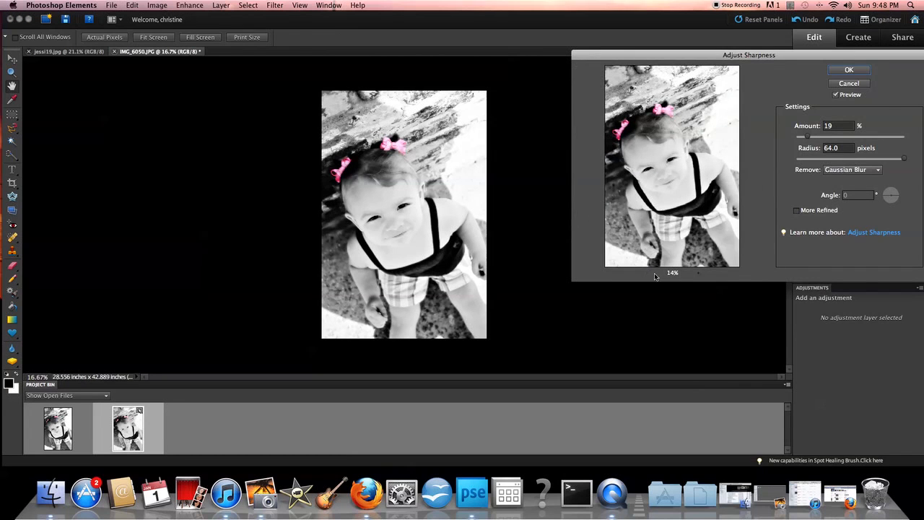
{"action": "left_click", "coordinate": [699, 274]}
{"action": "left_click", "coordinate": [699, 274]}
{"action": "left_click", "coordinate": [699, 275]}
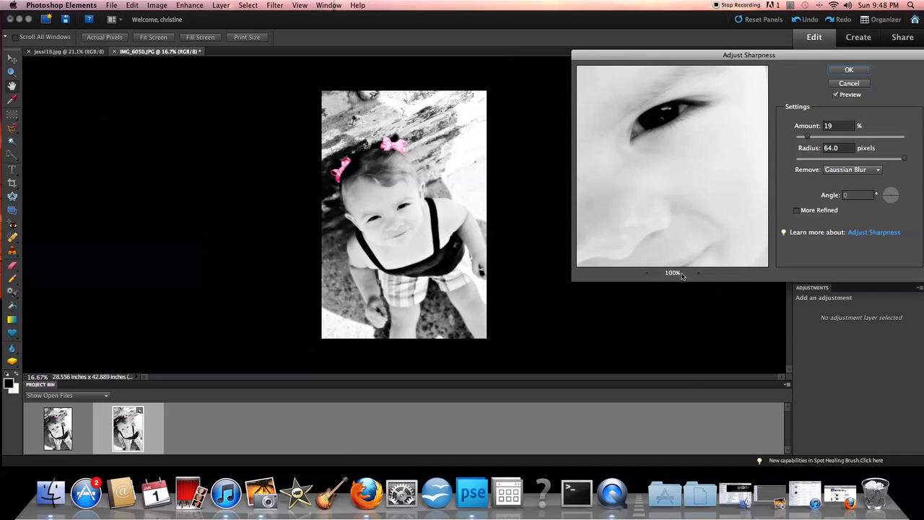
{"action": "left_click", "coordinate": [648, 274]}
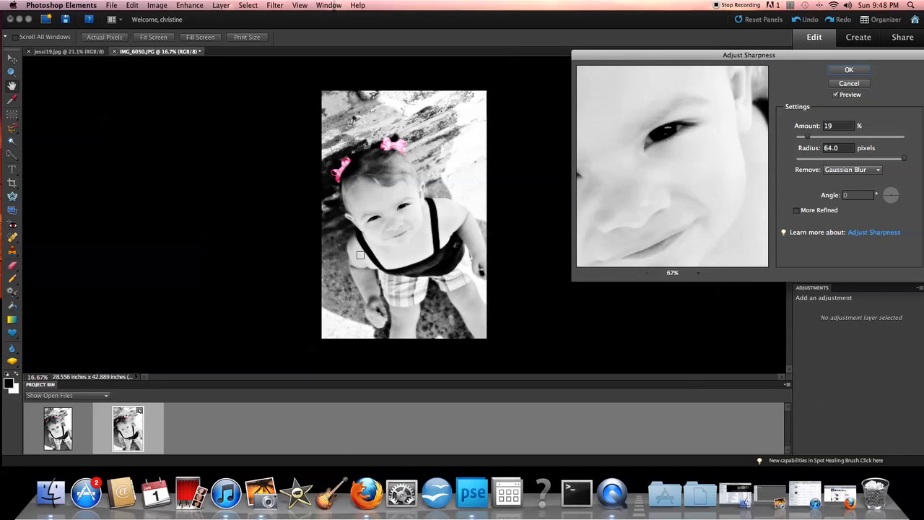
{"action": "left_click", "coordinate": [648, 273]}
{"action": "left_click", "coordinate": [648, 274]}
{"action": "left_click", "coordinate": [648, 274]}
{"action": "left_click", "coordinate": [647, 273]}
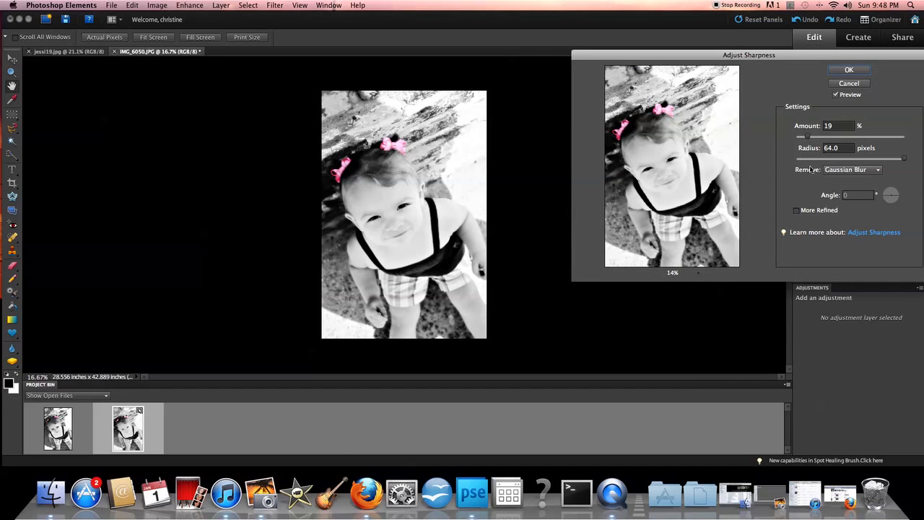
{"action": "mouse_move", "coordinate": [808, 137]}
{"action": "left_mouse_down"}
{"action": "mouse_move", "coordinate": [828, 138]}
{"action": "mouse_move", "coordinate": [816, 137]}
{"action": "left_mouse_up"}
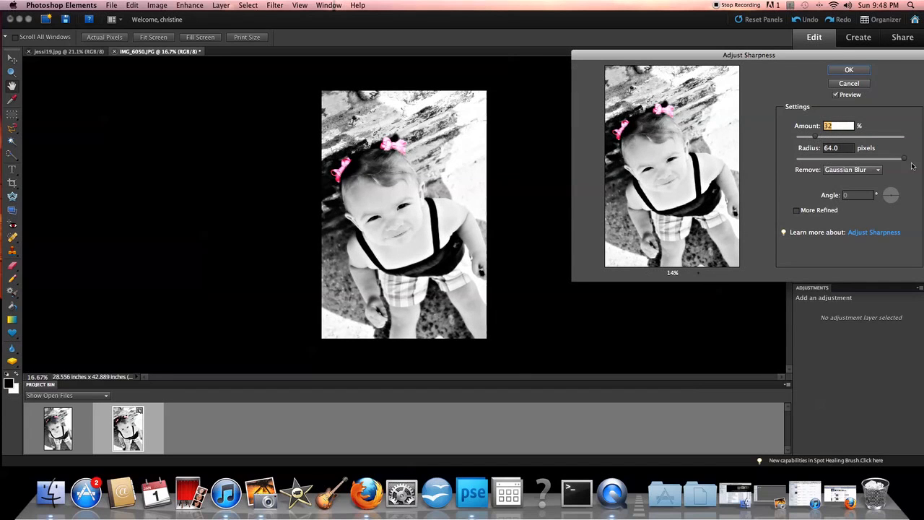
{"action": "left_click_drag", "start_coordinate": [903, 159], "coordinate": [859, 154]}
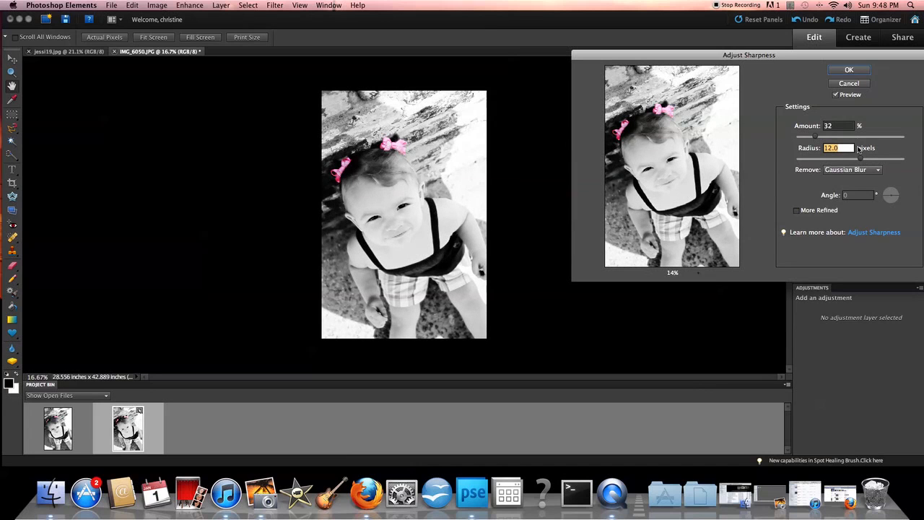
{"action": "left_click", "coordinate": [846, 70]}
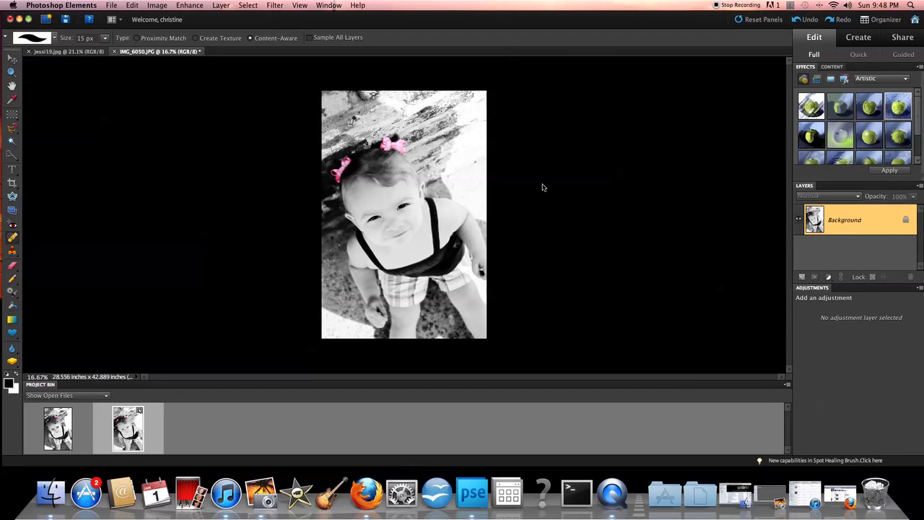